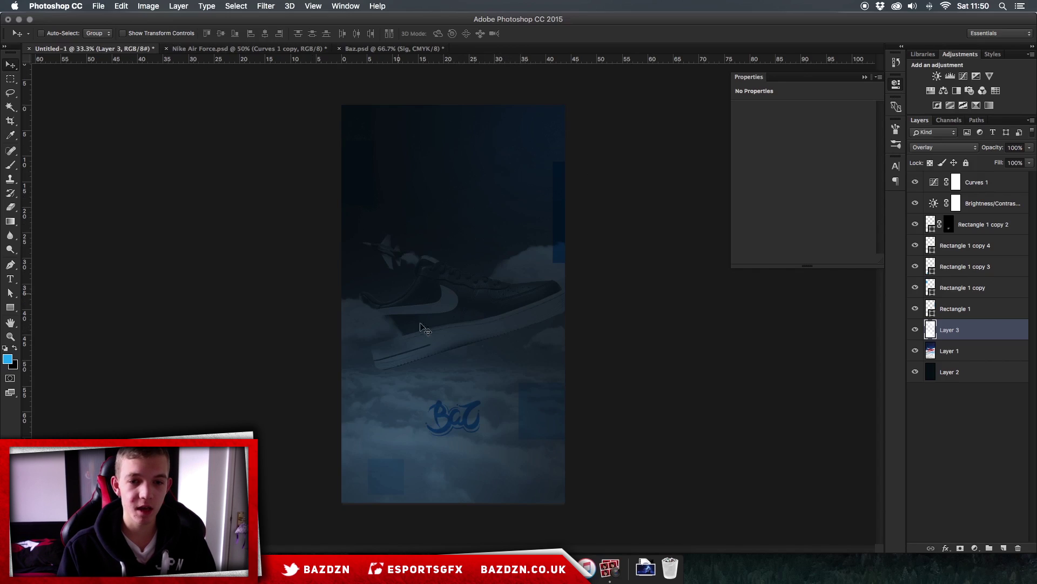
key("super+minus")
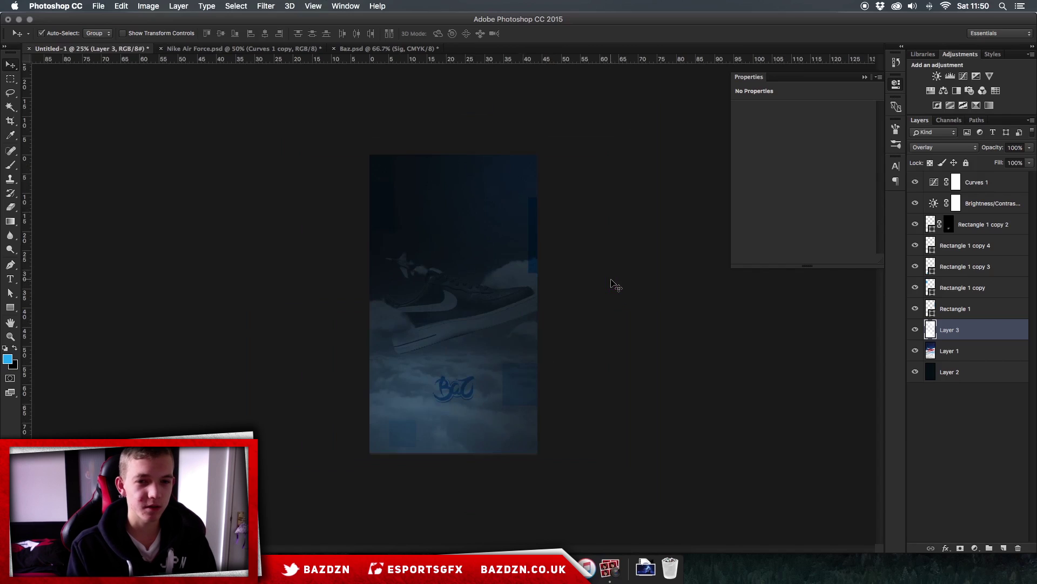
key("super+plus")
key("super+plus")
key("super+minus")
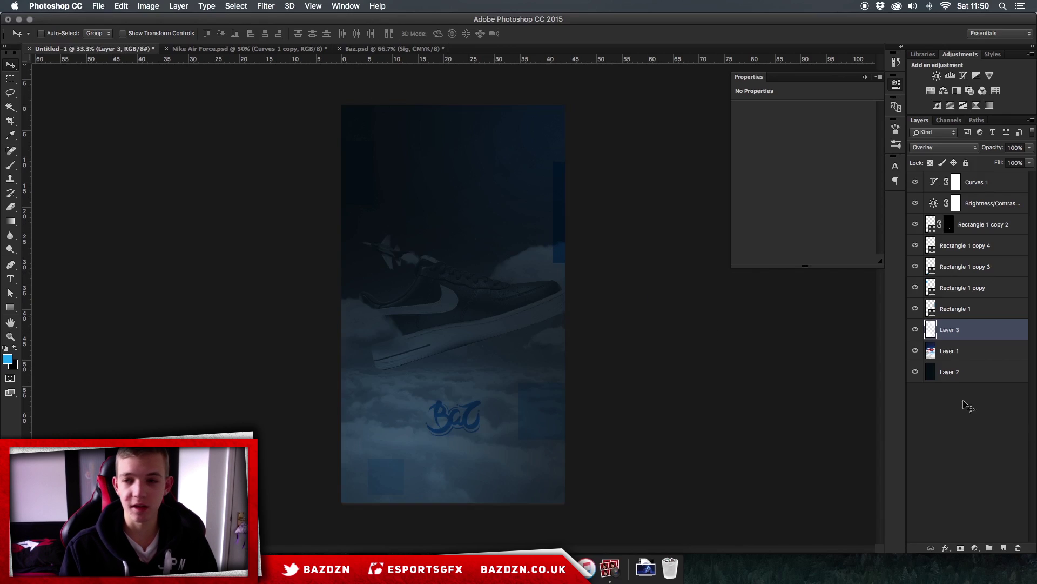
Step: Compare the shoe wallpaper with Layer 1 shown and hidden to examine what that layer contributes
left_click(971, 357)
left_click(917, 352)
left_click(918, 352)
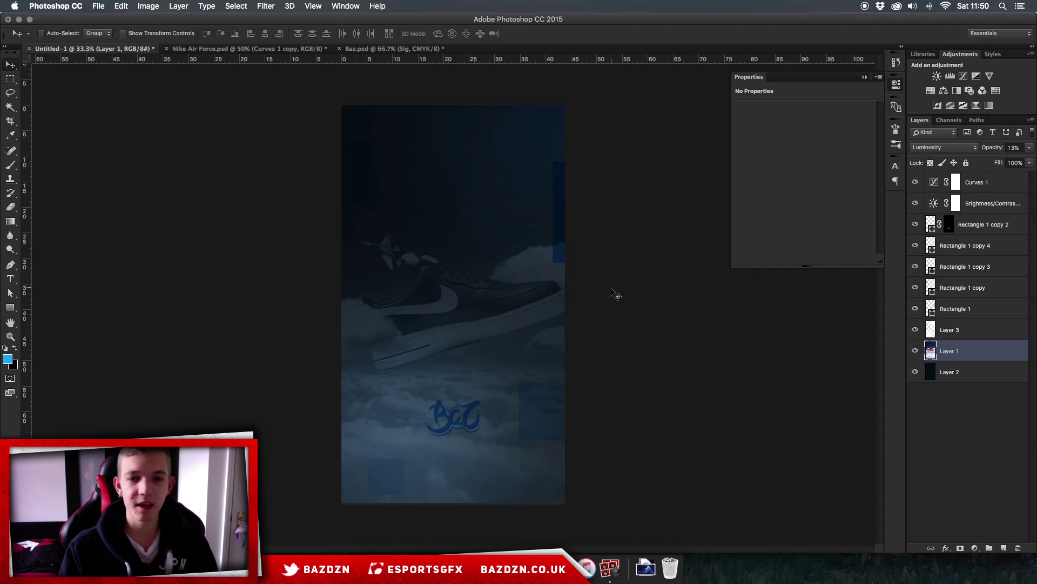
left_click(917, 352)
left_click(917, 351)
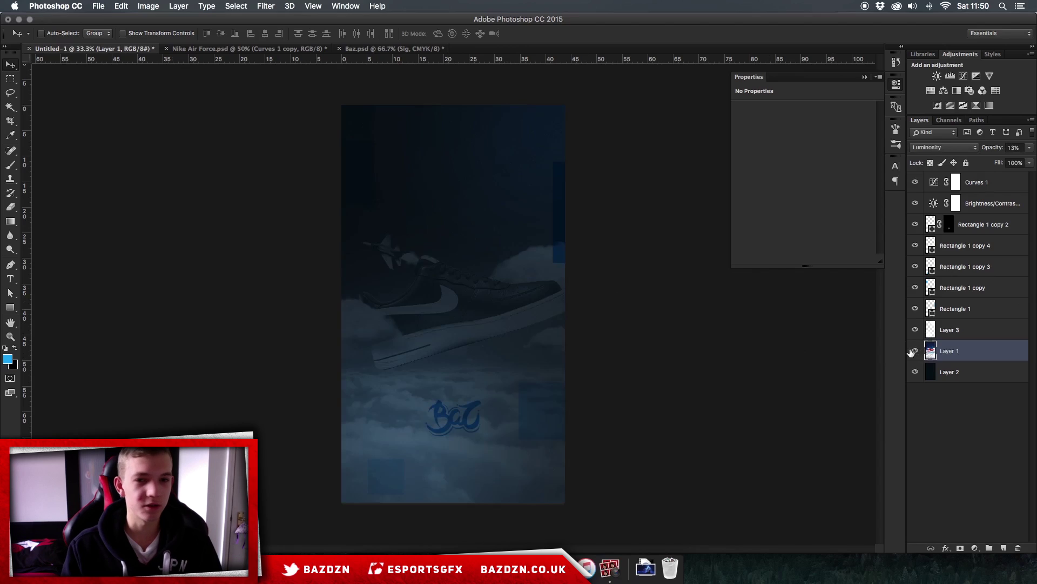
left_click(916, 352)
left_click(915, 352)
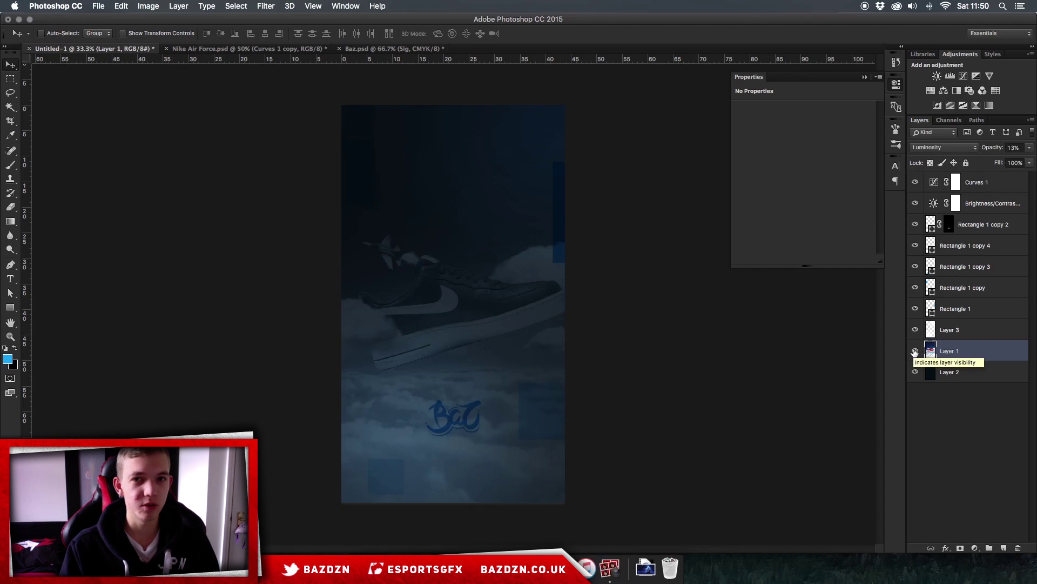
left_click(915, 352)
left_click(915, 352)
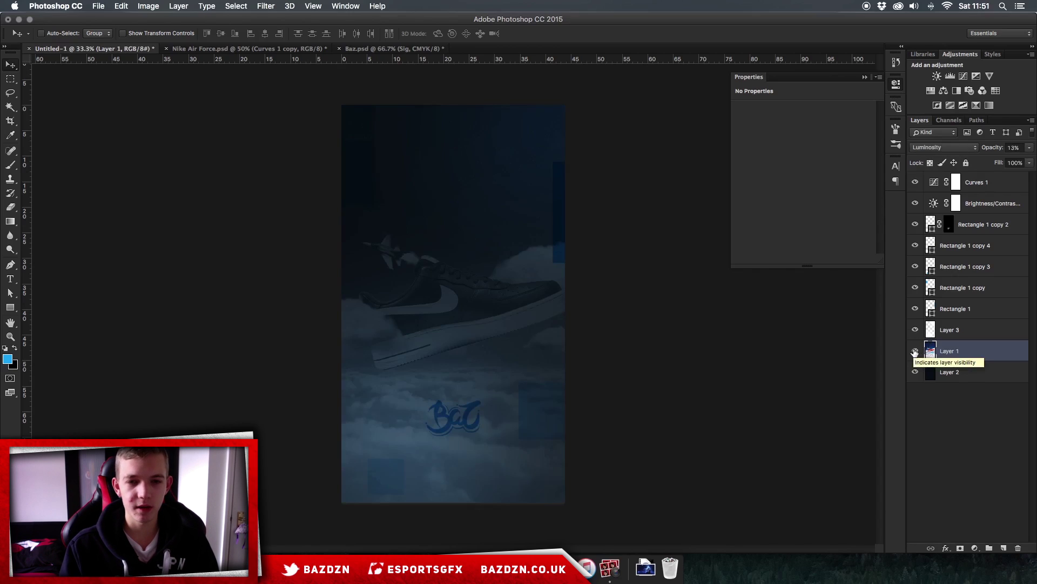
left_click(915, 353)
left_click(915, 352)
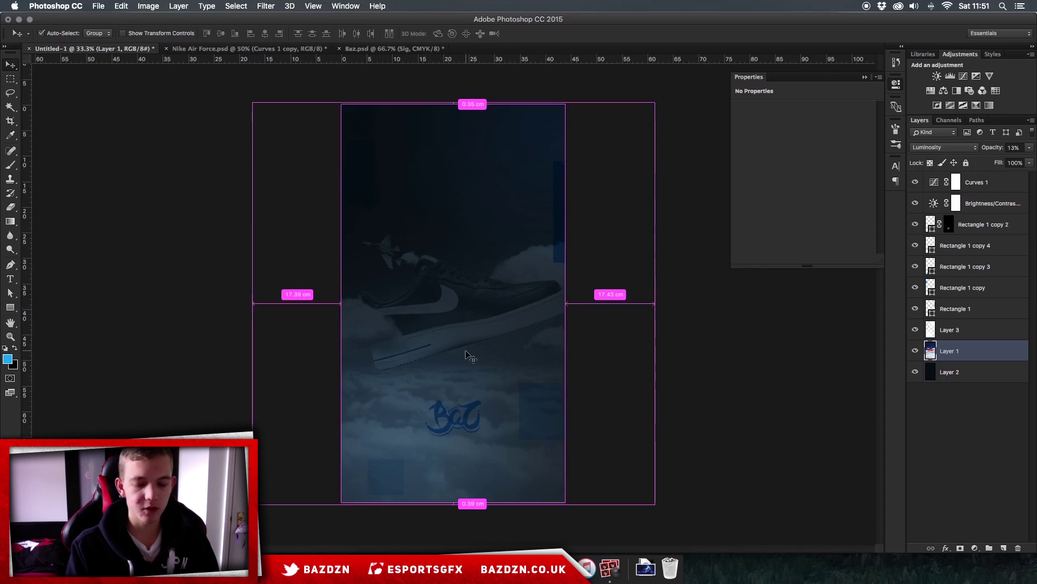
key("super+plus")
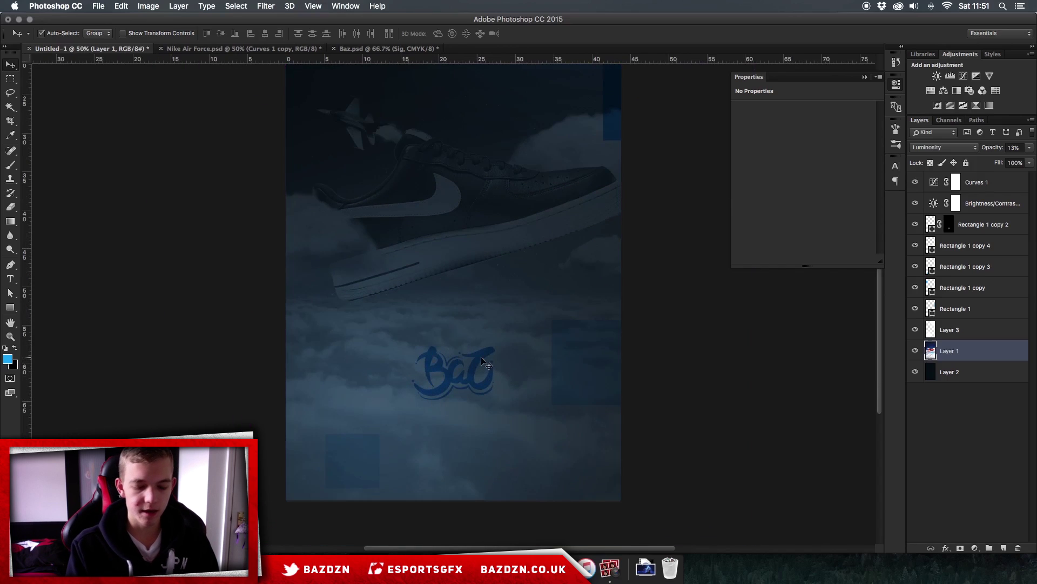
key("super+minus")
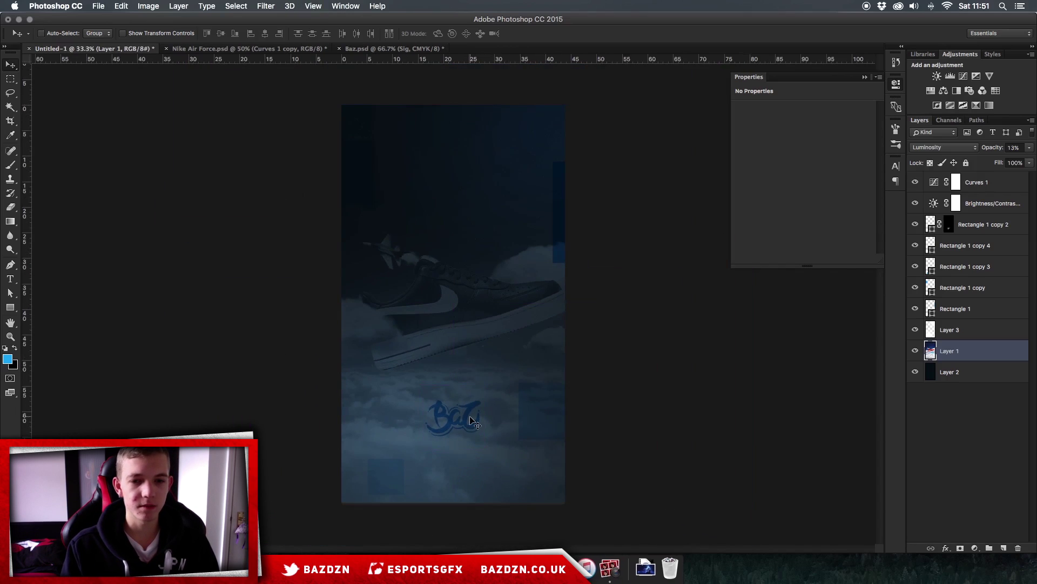
key("super+plus")
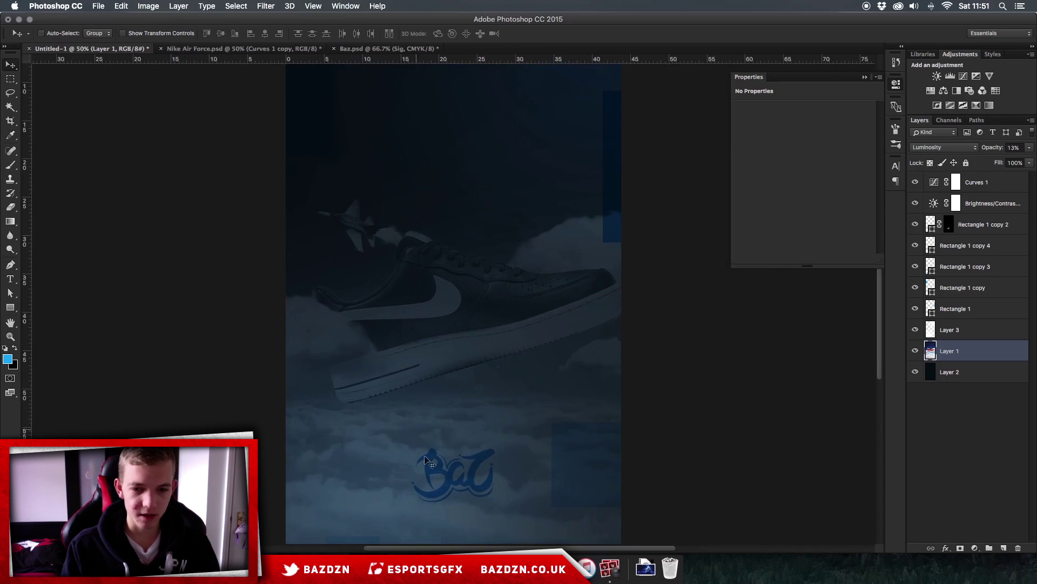
key("super+minus")
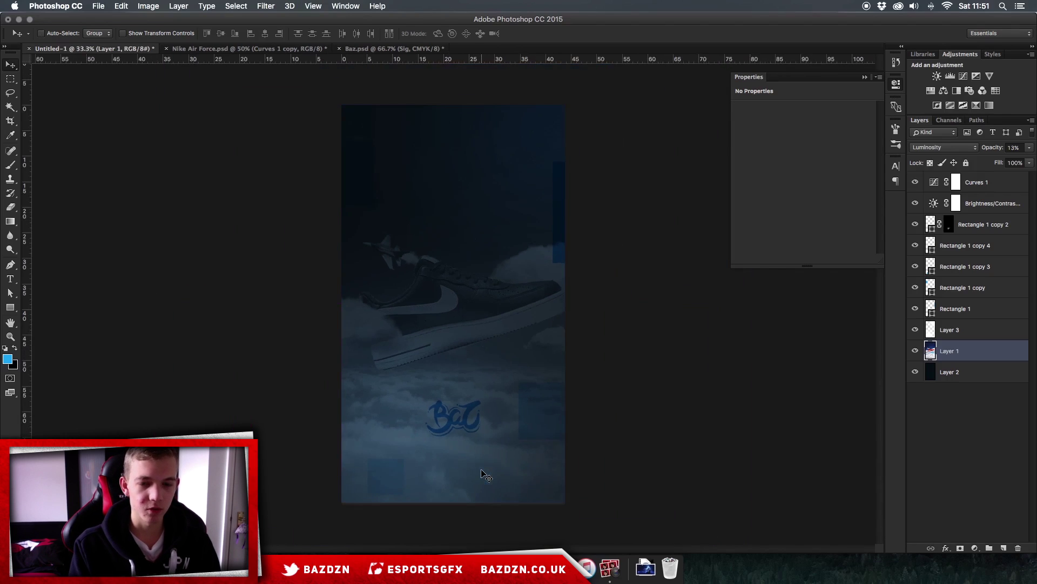
Step: Start a new document using the Mobile App Design document type
left_click(98, 6)
left_click(98, 5)
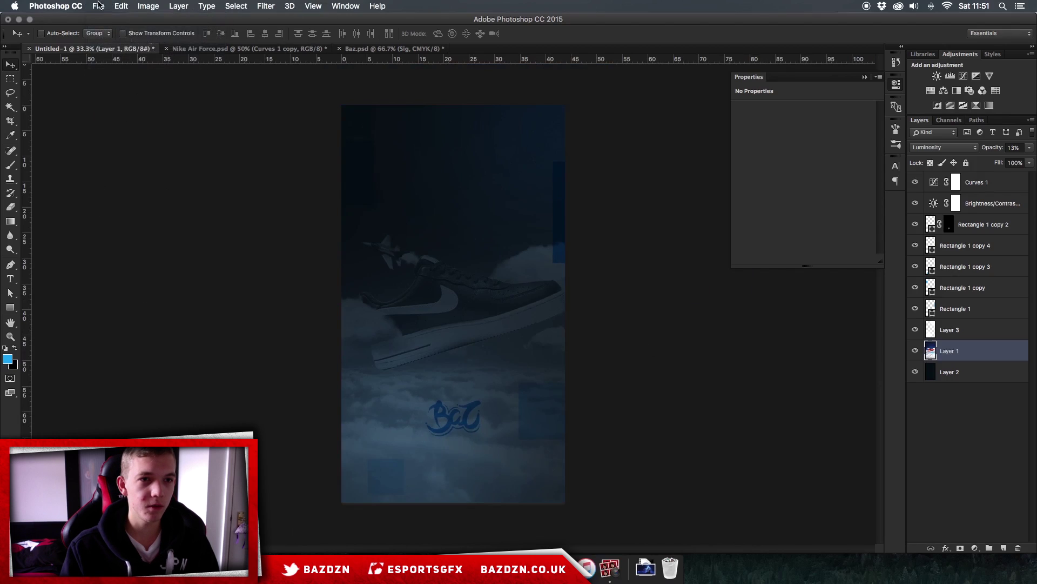
key("super+n")
left_click(393, 149)
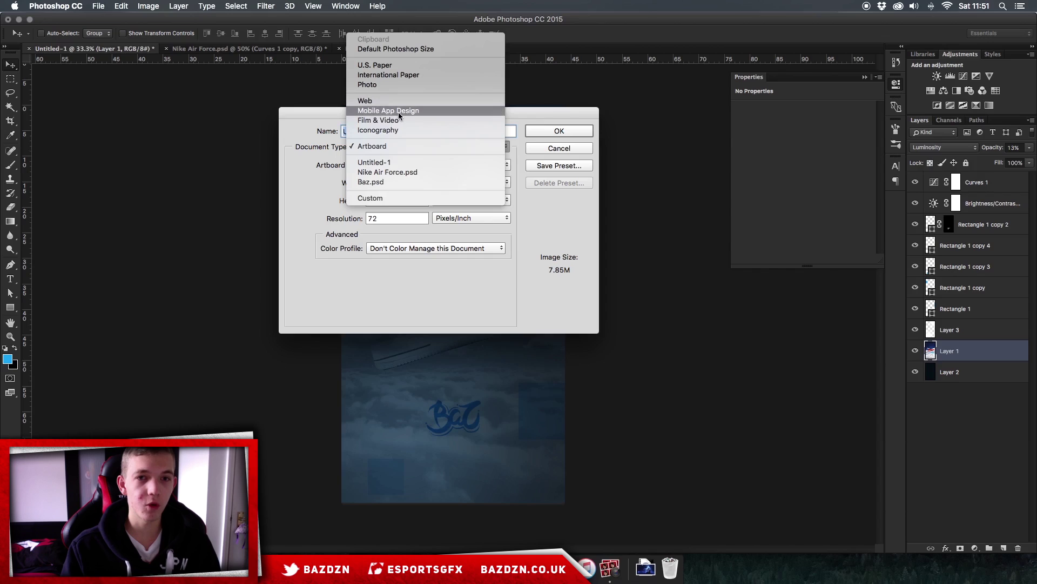
left_click(398, 112)
left_click(383, 145)
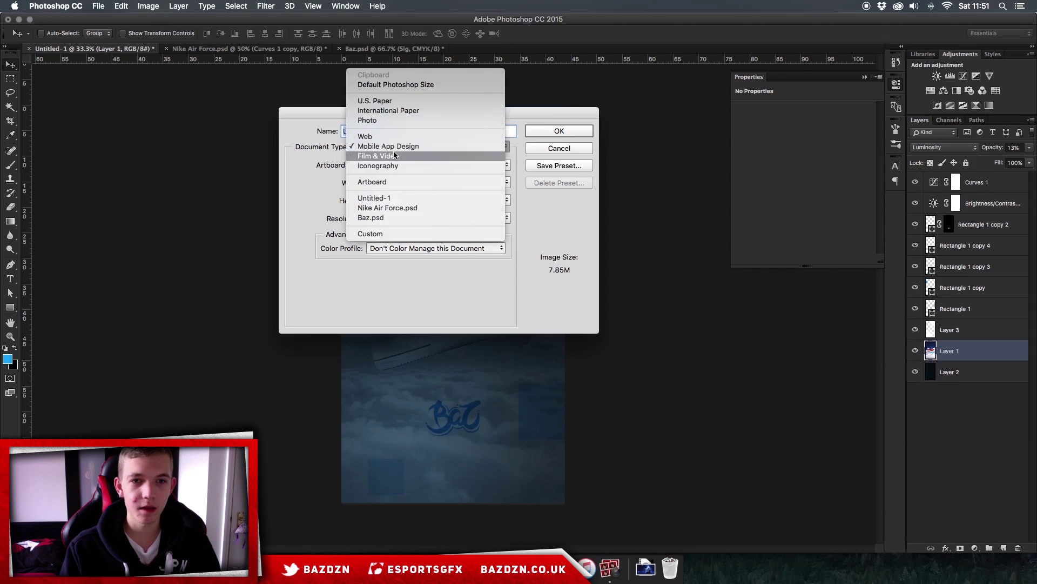
left_click(308, 165)
Step: Set the artboard size to iPhone 6 Plus (1242, 2208) and create the document
left_click(437, 167)
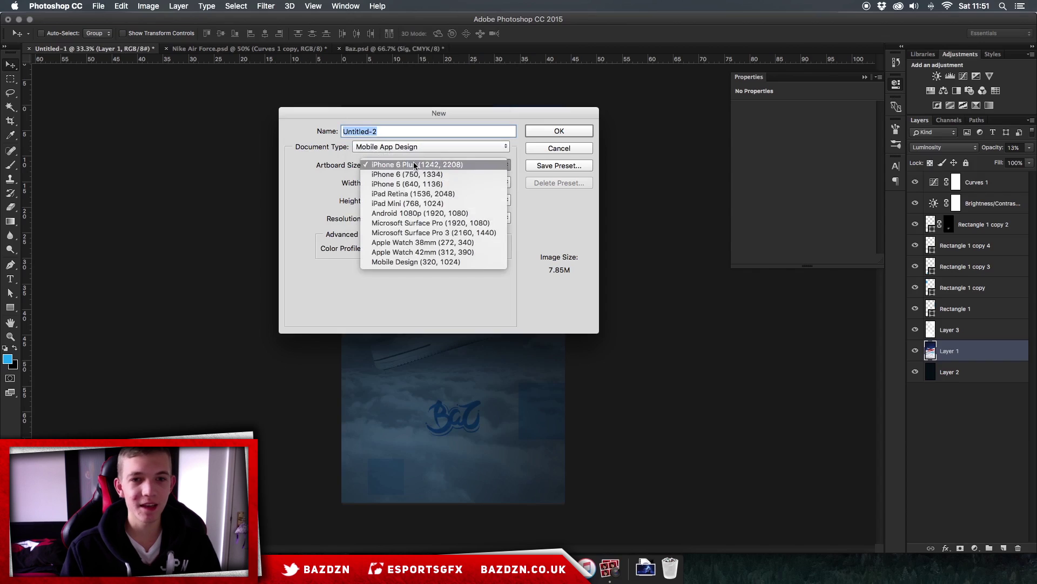
left_click(361, 170)
left_click(379, 166)
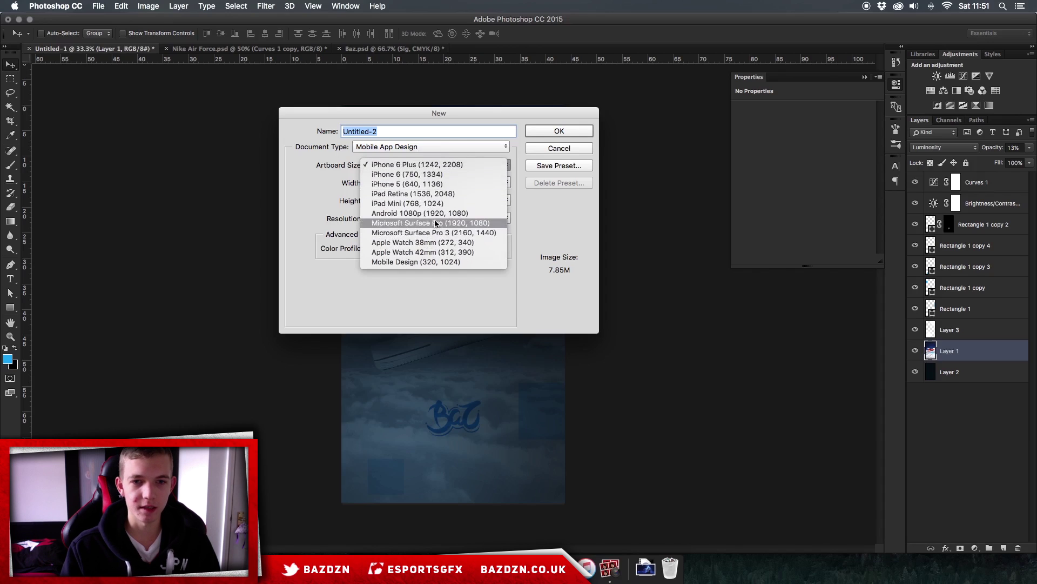
left_click(410, 164)
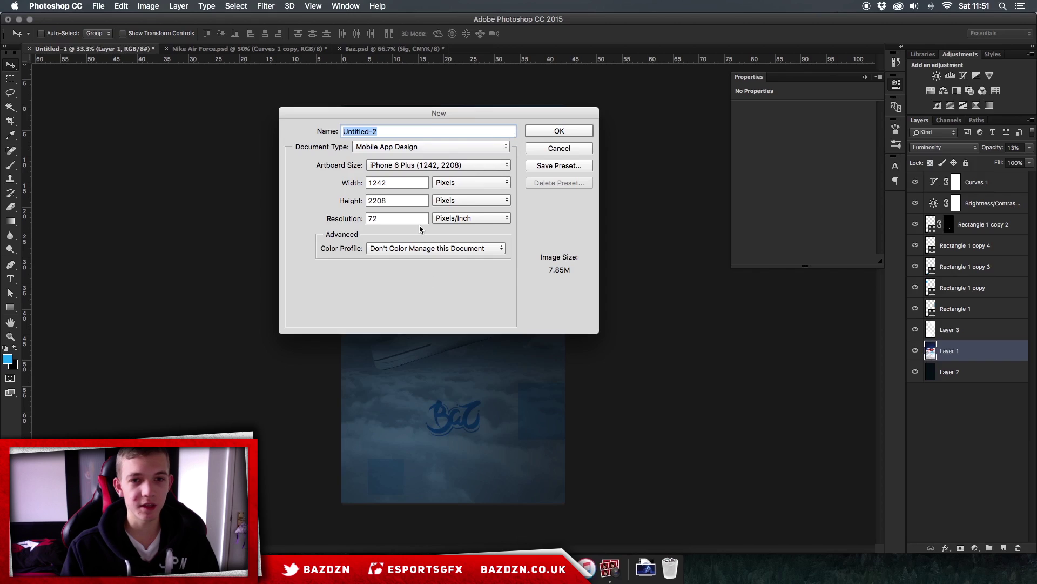
left_click_drag(396, 182, 373, 182)
left_click(446, 182)
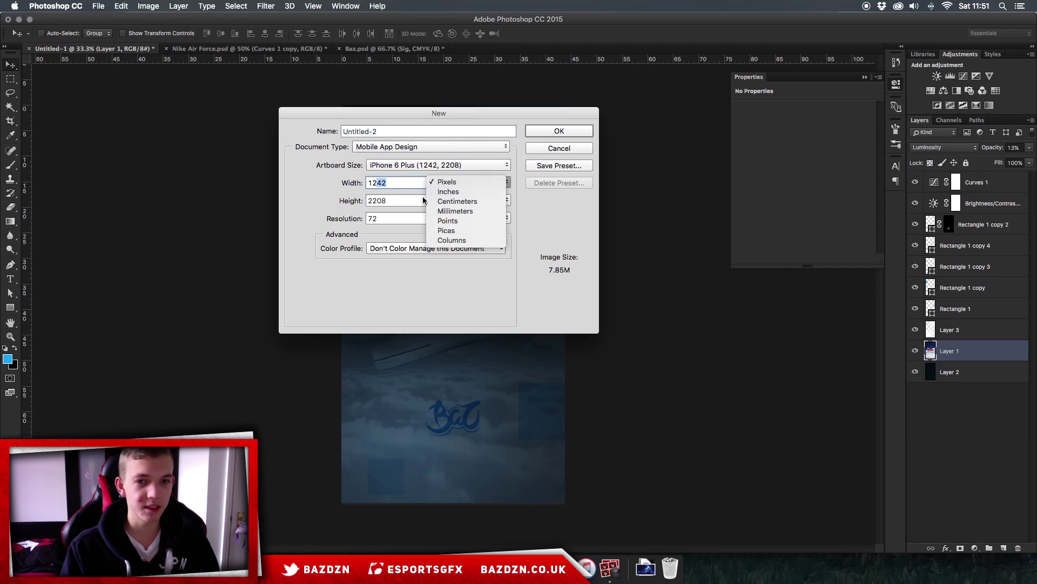
left_click(388, 208)
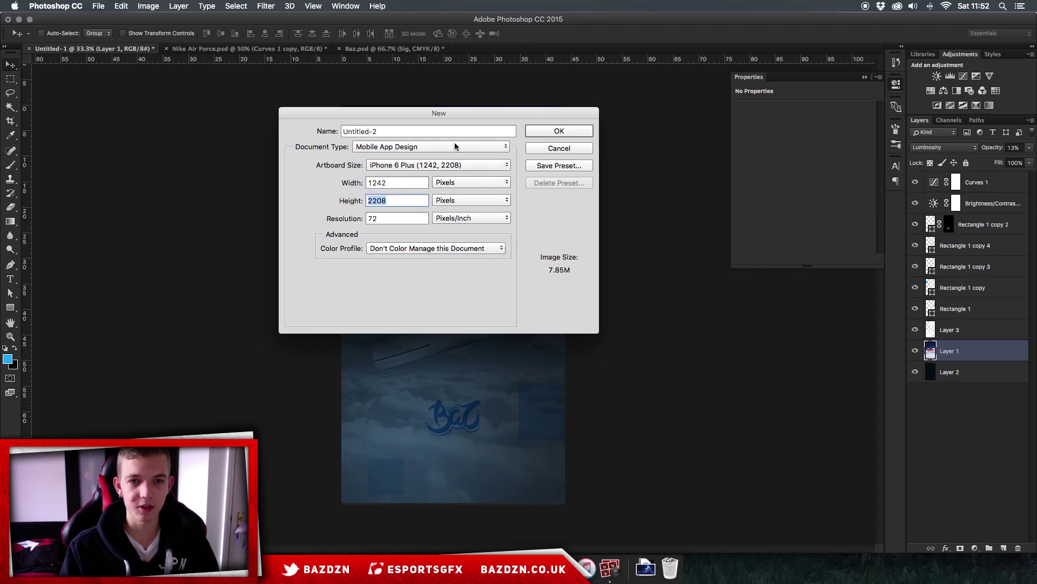
left_click(456, 165)
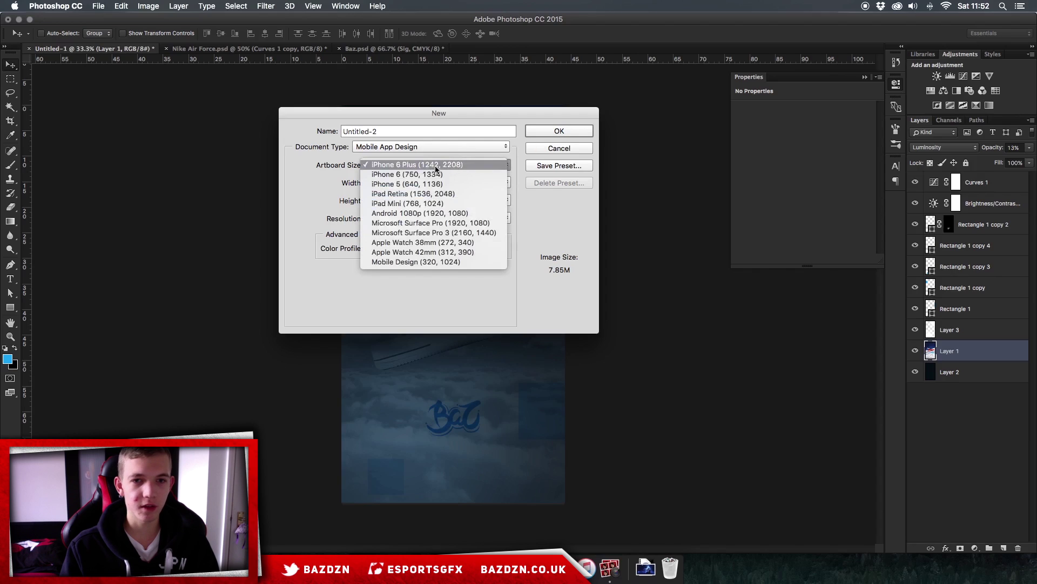
left_click(469, 166)
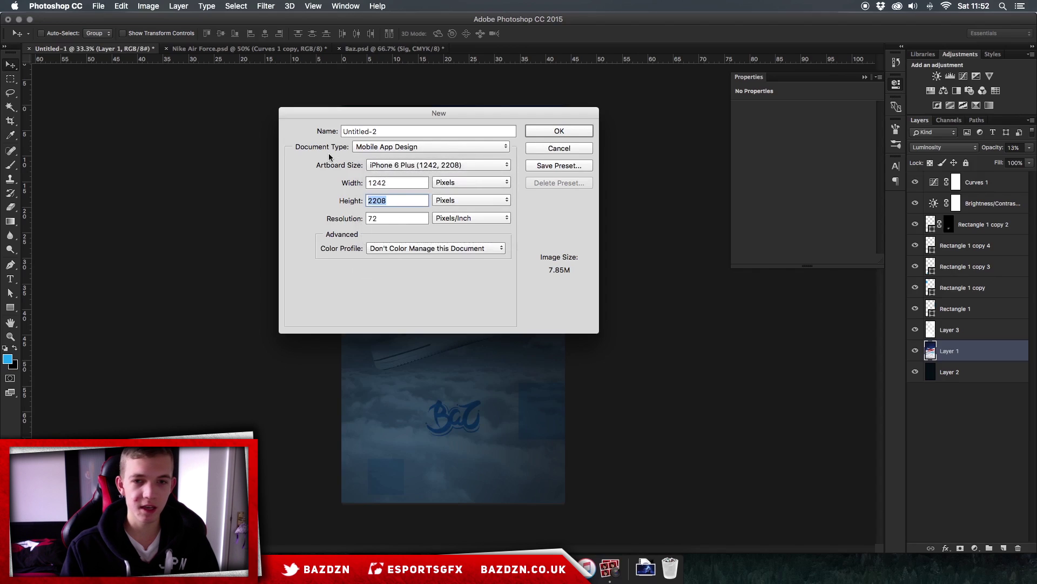
left_click(381, 165)
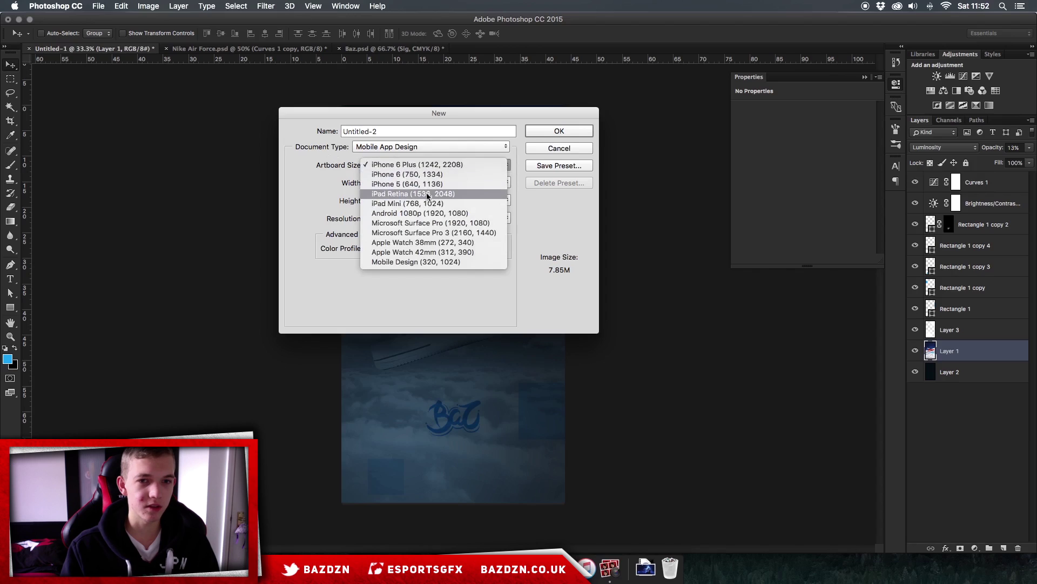
left_click(488, 162)
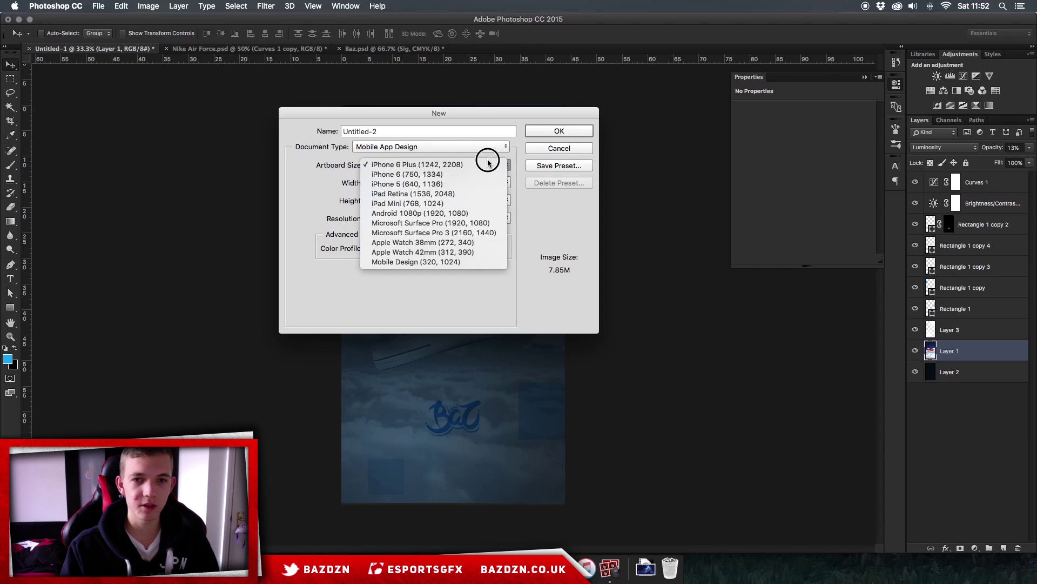
left_click(569, 130)
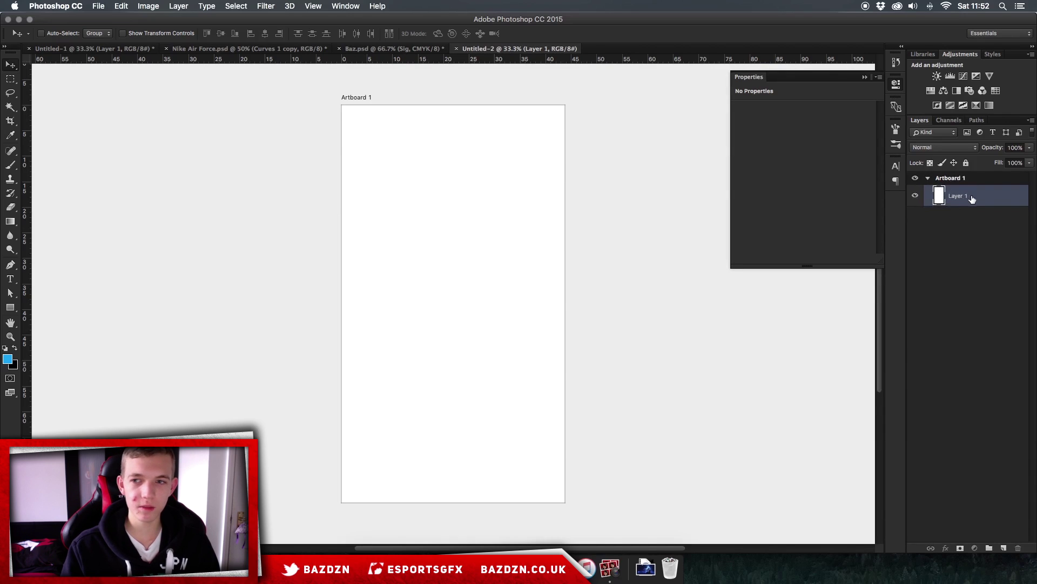
Step: Move Layer 1 out of Artboard 1 and delete the artboard
left_click_drag(978, 198, 969, 182)
left_click(965, 199)
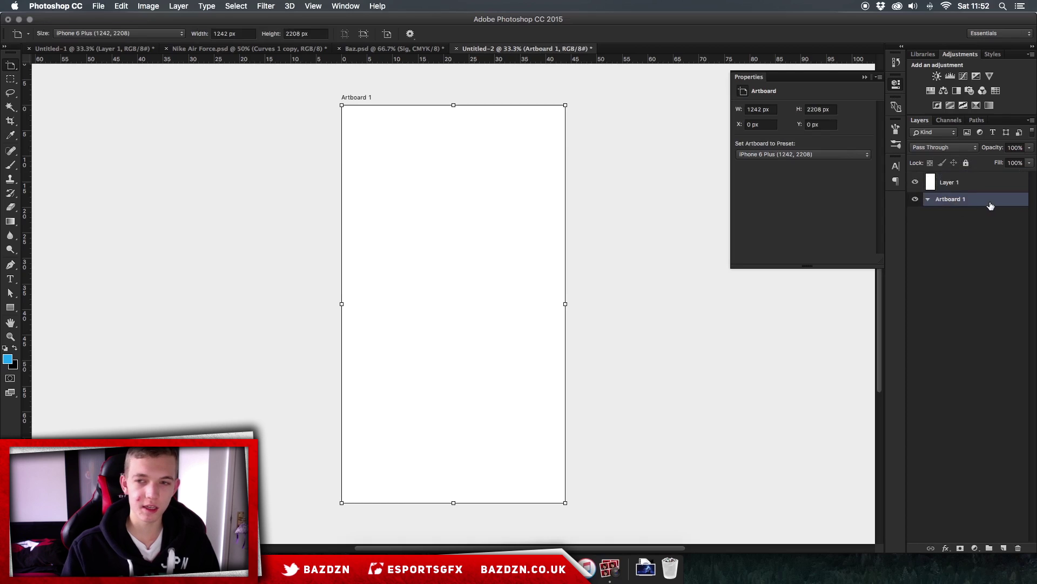
key("Delete")
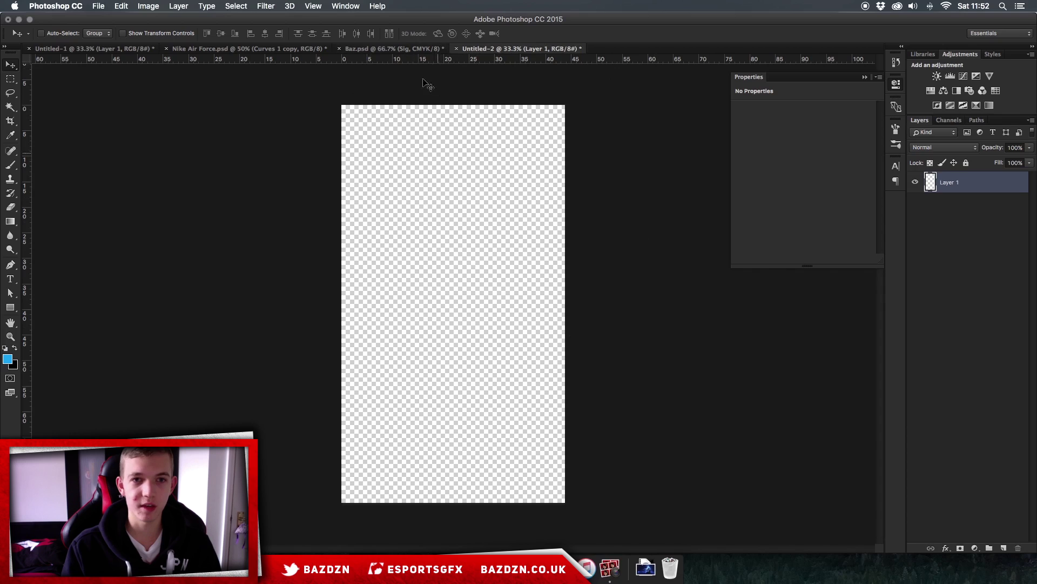
Step: Set the foreground colour to very dark navy #030b13 and fill Layer 1 with it
left_click(14, 348)
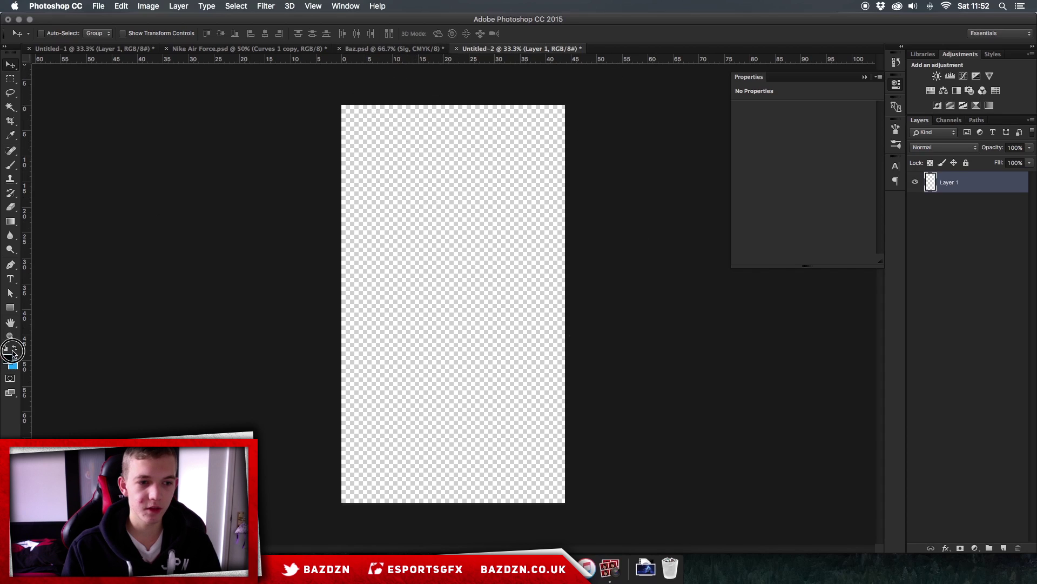
left_click(7, 358)
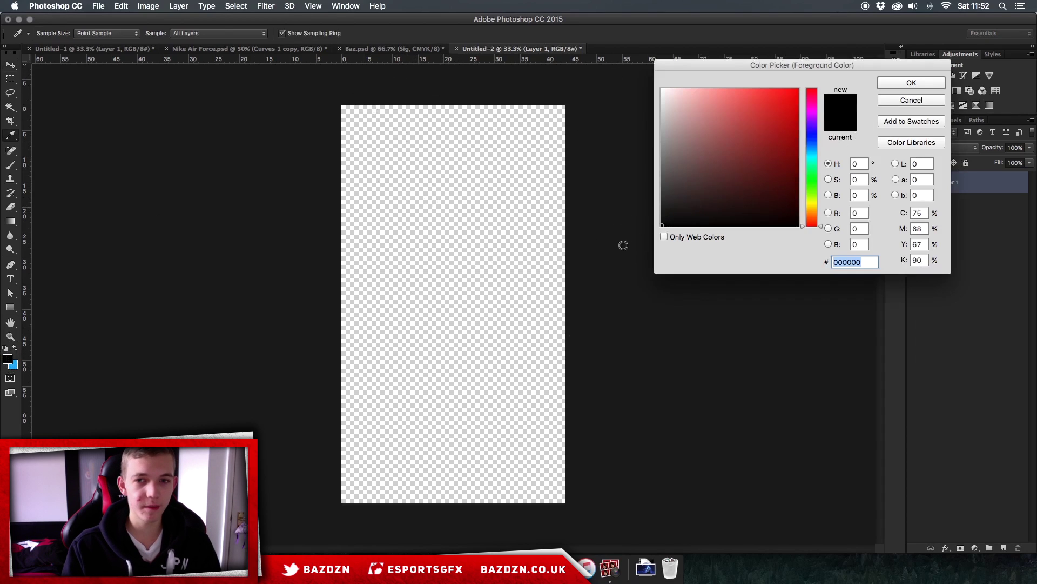
mouse_move(815, 151)
left_mouse_down()
mouse_move(811, 93)
mouse_move(810, 158)
mouse_move(812, 147)
left_mouse_up()
left_click_drag(786, 187, 775, 211)
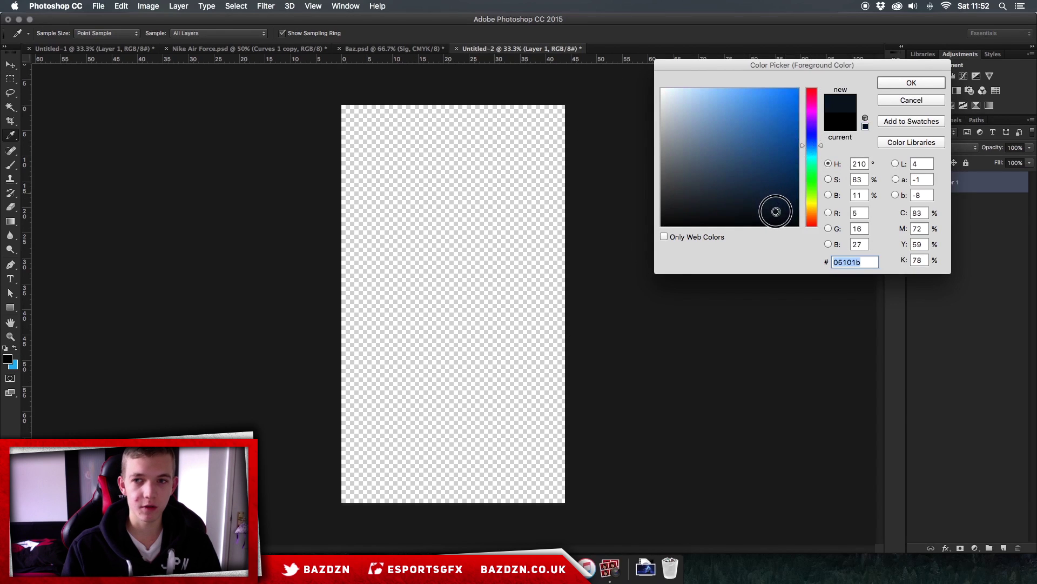
left_click(774, 216)
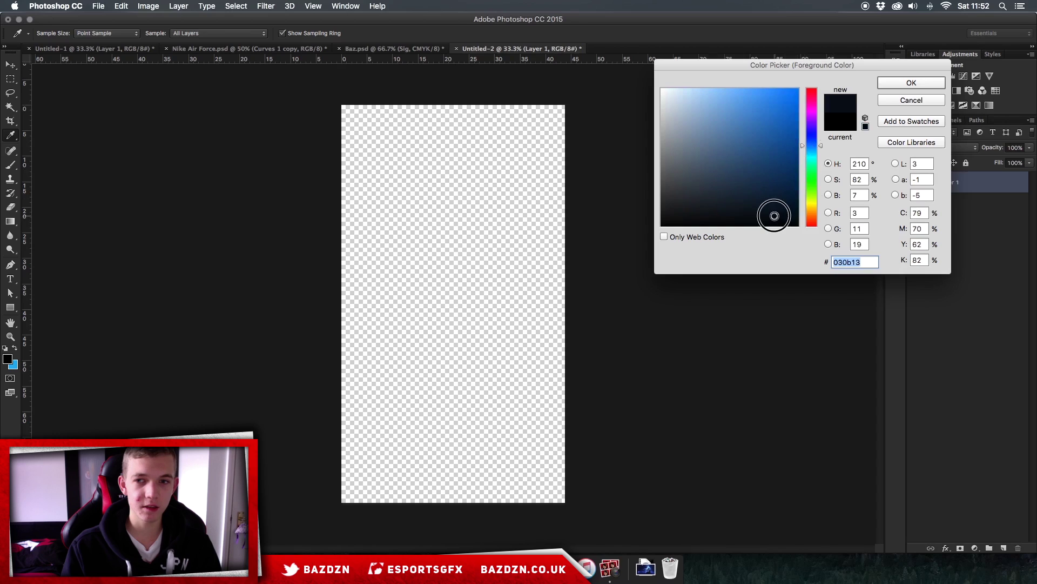
left_click(911, 83)
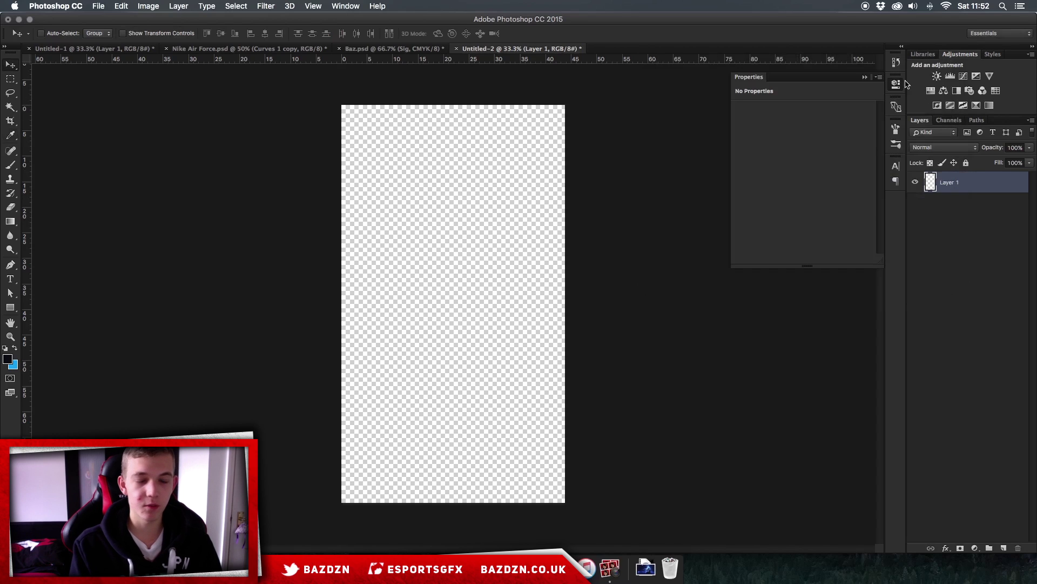
key("alt+BackSpace")
Step: Reset the foreground and background colours to the default black and white
key("super+equal")
key("super+equal")
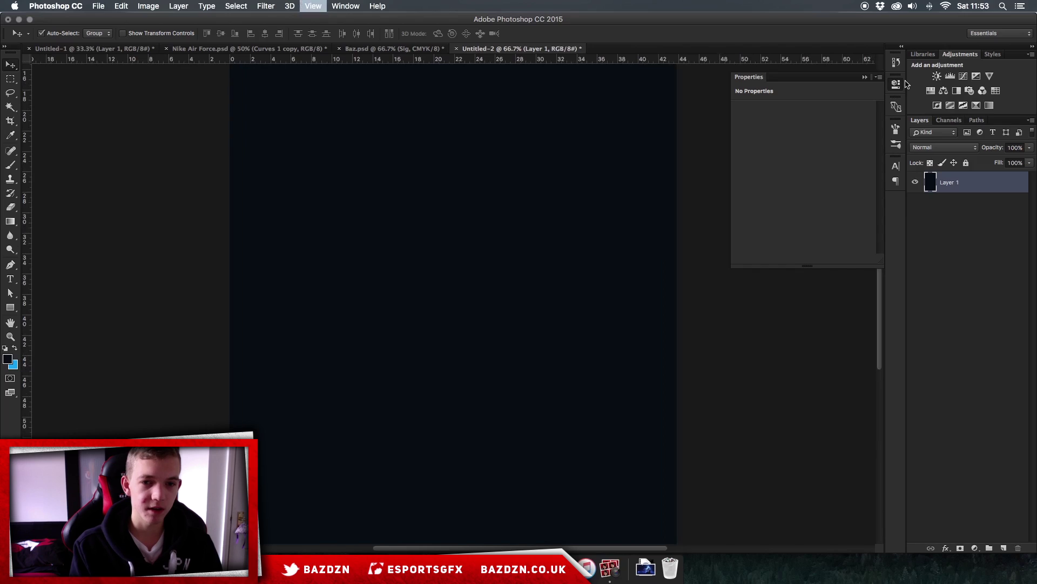
key("super+equal")
key("super+minus")
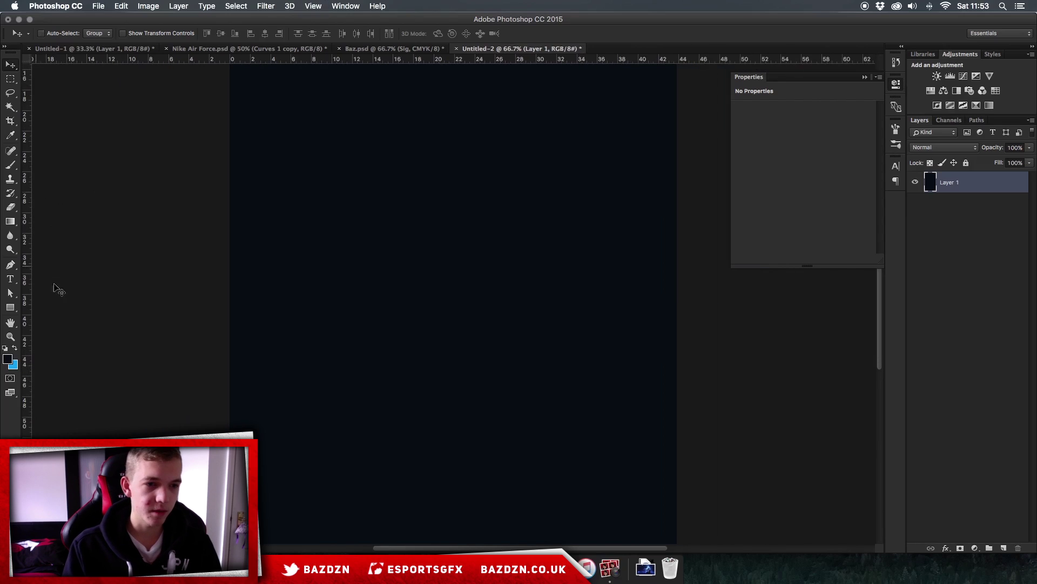
left_click(5, 350)
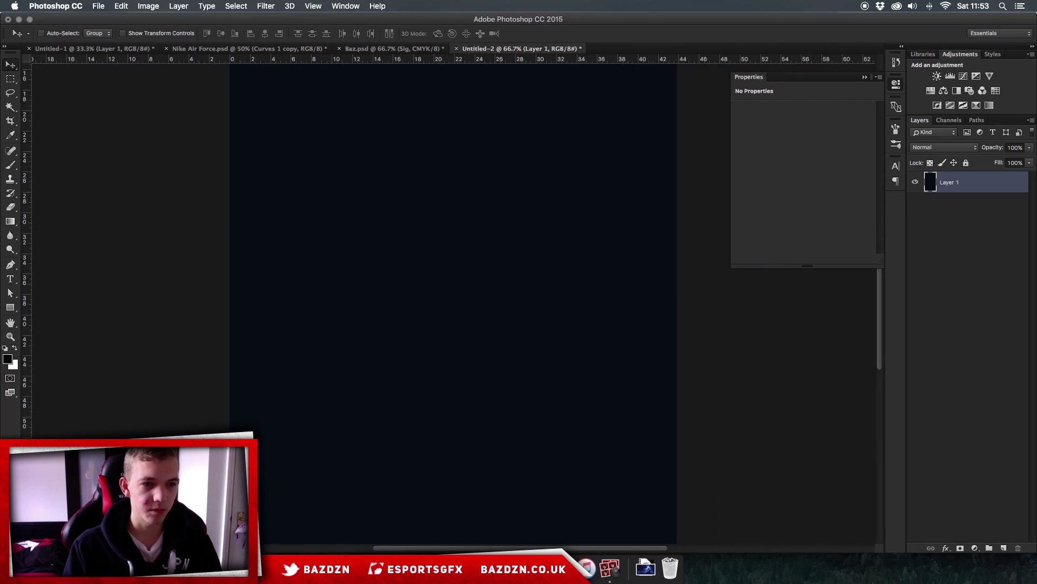
Step: Draw a rectangle shape of about 979 × 883 px overlapping the canvas's left edge and set its fill to black
left_click(10, 307)
left_click_drag(152, 158, 505, 476)
left_click(97, 33)
left_click(44, 90)
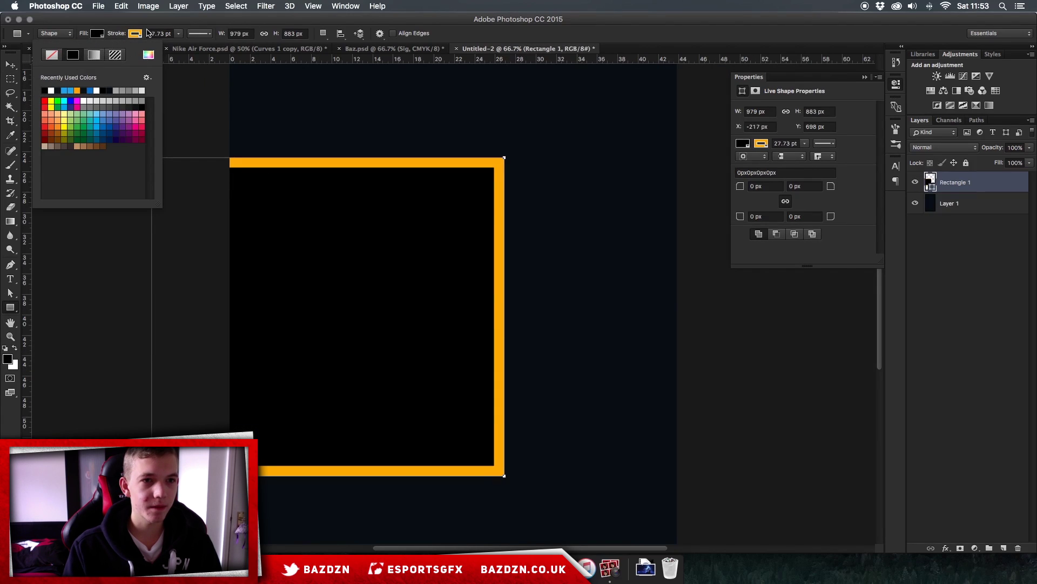
Step: Remove the orange stroke from the black rectangle
left_click(135, 34)
left_click(134, 33)
left_click(134, 34)
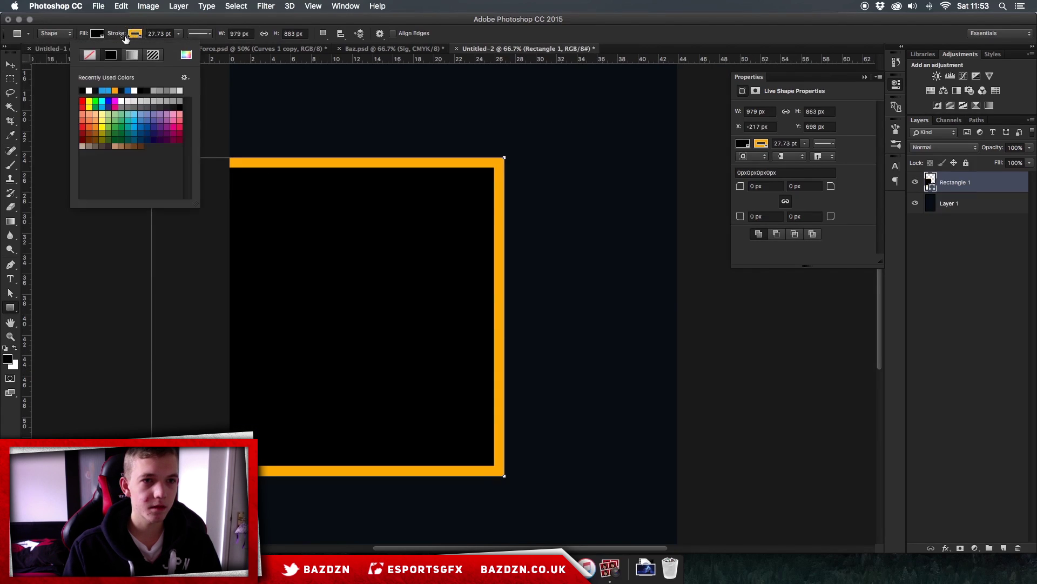
left_click(91, 54)
key("Return")
key("v")
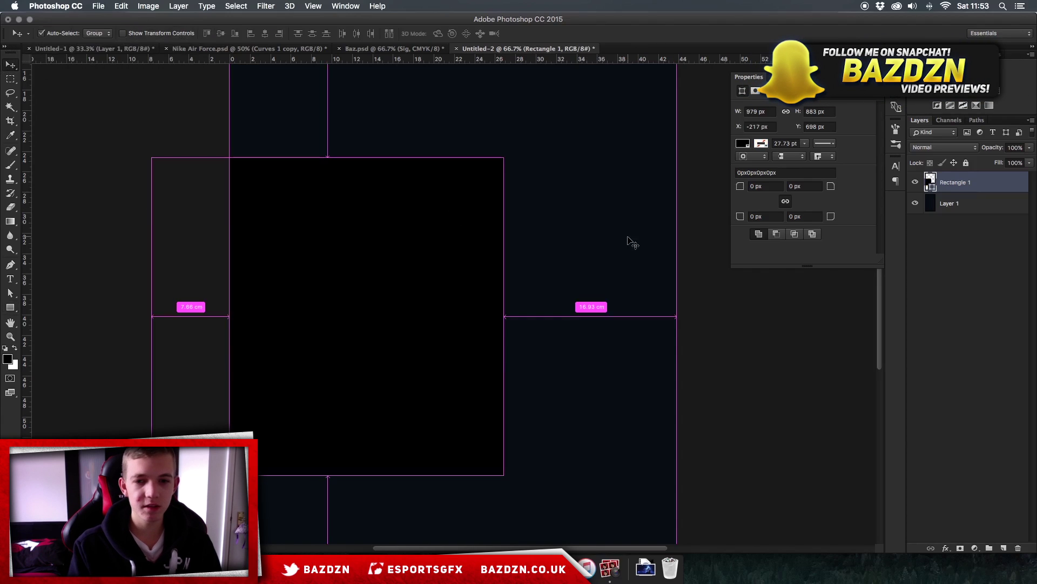
Step: Delete the black rectangle shape layer so only the navy background layer is left
key("super+1")
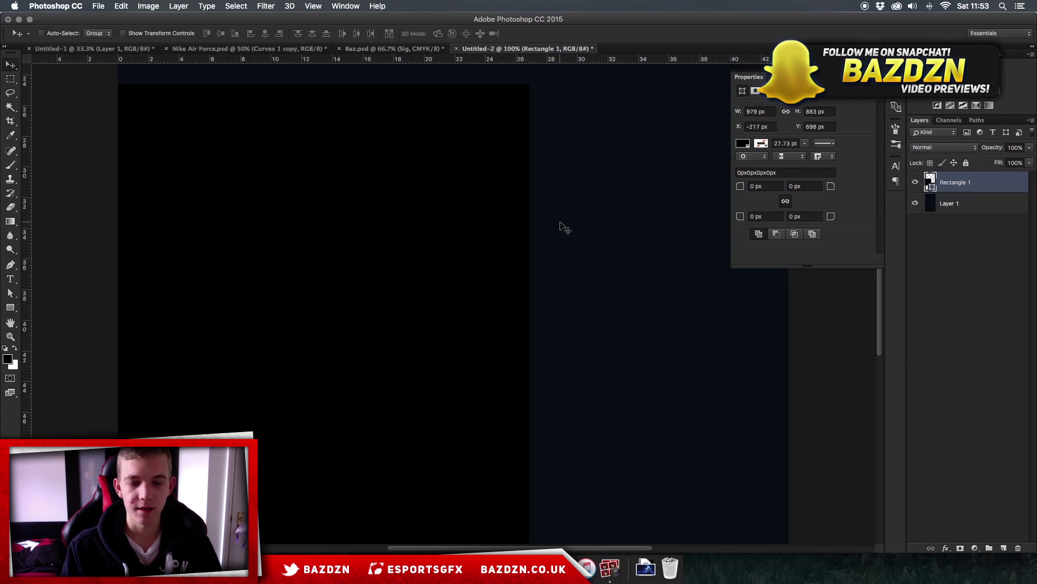
scroll(565, 227, "right", 3)
key("super+minus")
key("super+minus")
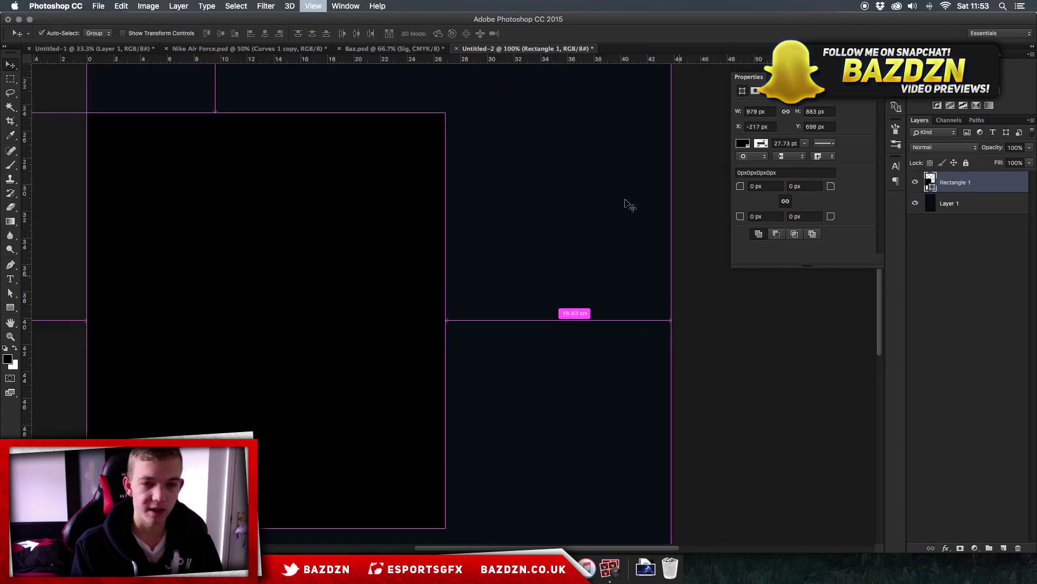
key("BackSpace")
key("super+minus")
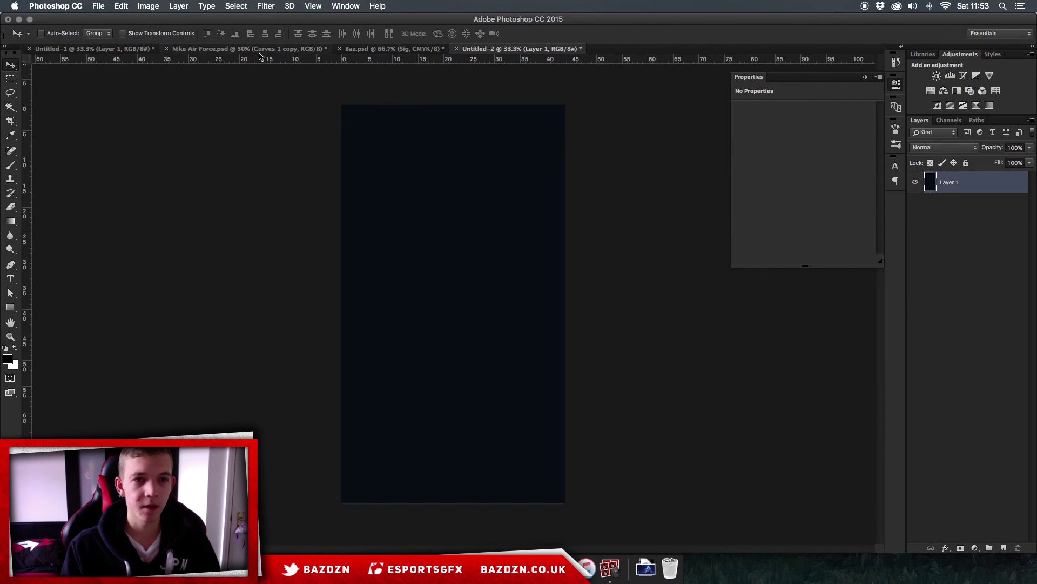
Step: Check the finished wallpaper example, switch to Safari to search Google Images for "cool wallpapers", and return to Photoshop
left_click(160, 48)
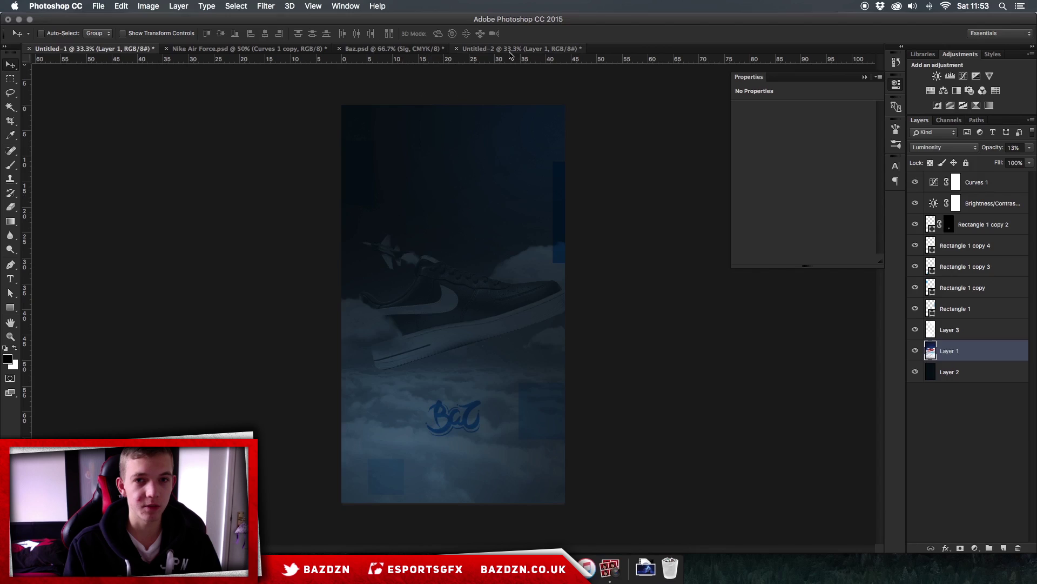
left_click(442, 567)
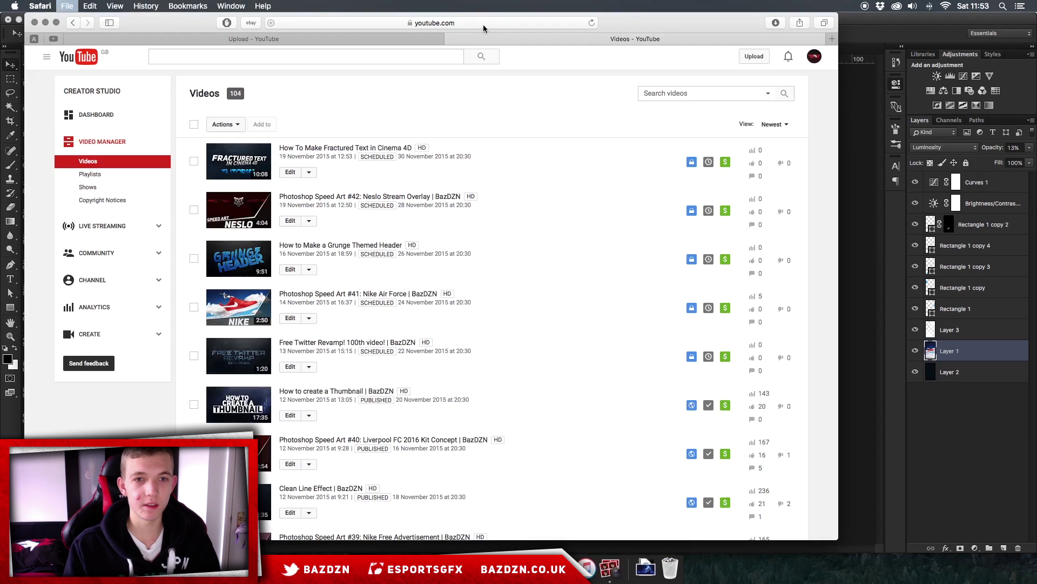
key("super+t")
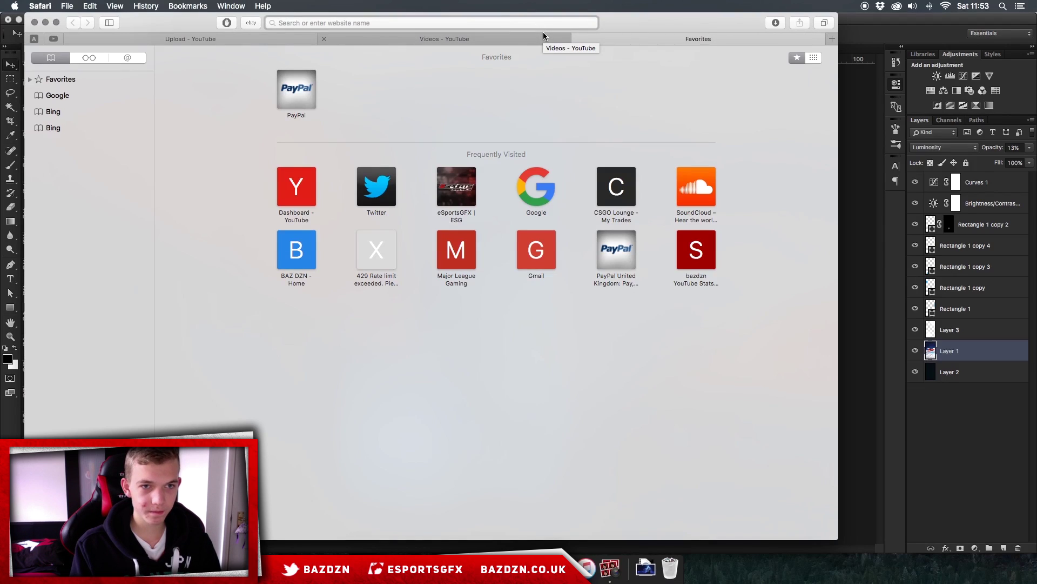
type("co")
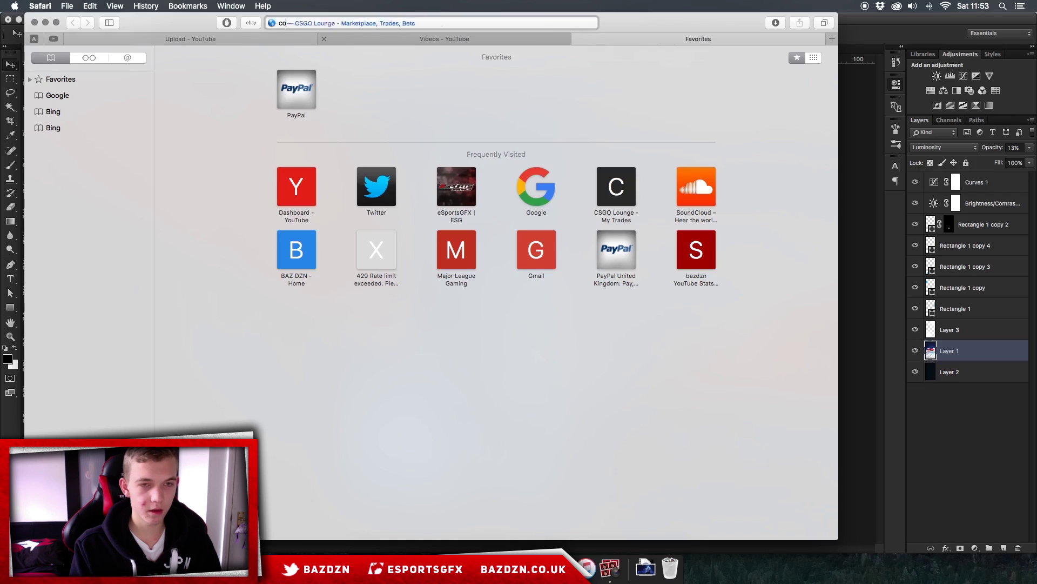
type("ol wallpapers")
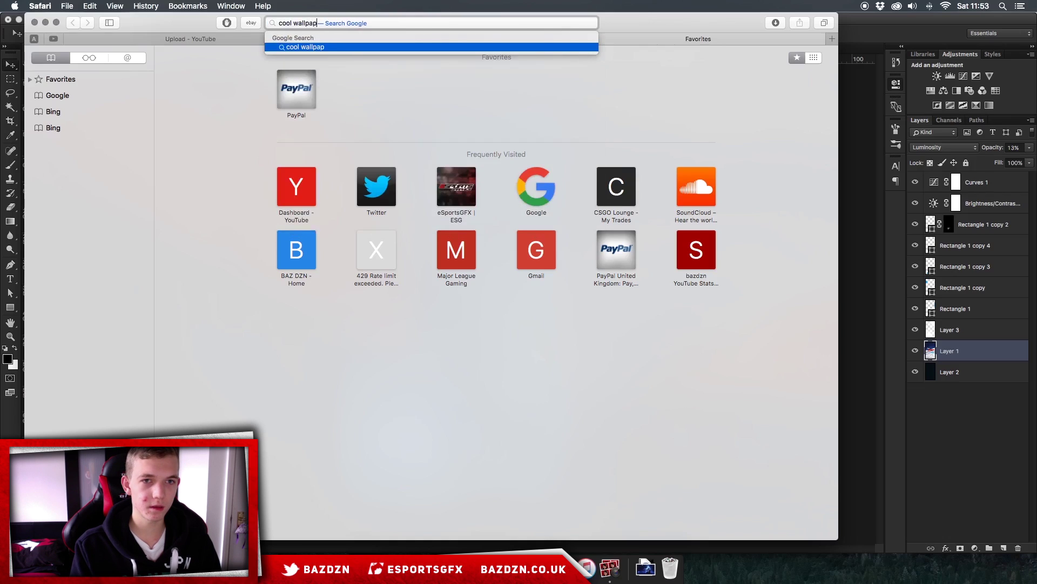
key("Return")
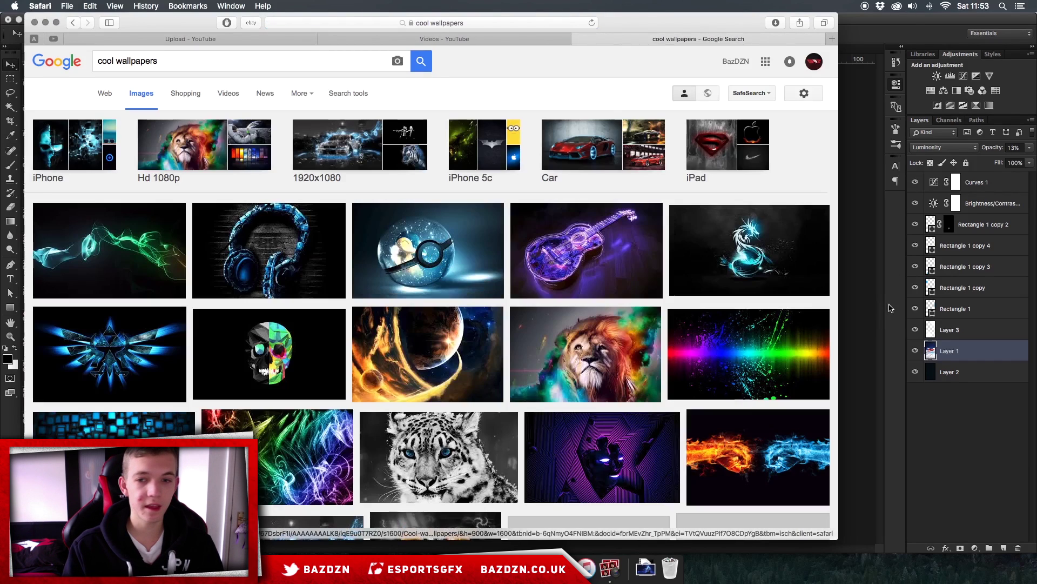
left_click(963, 308)
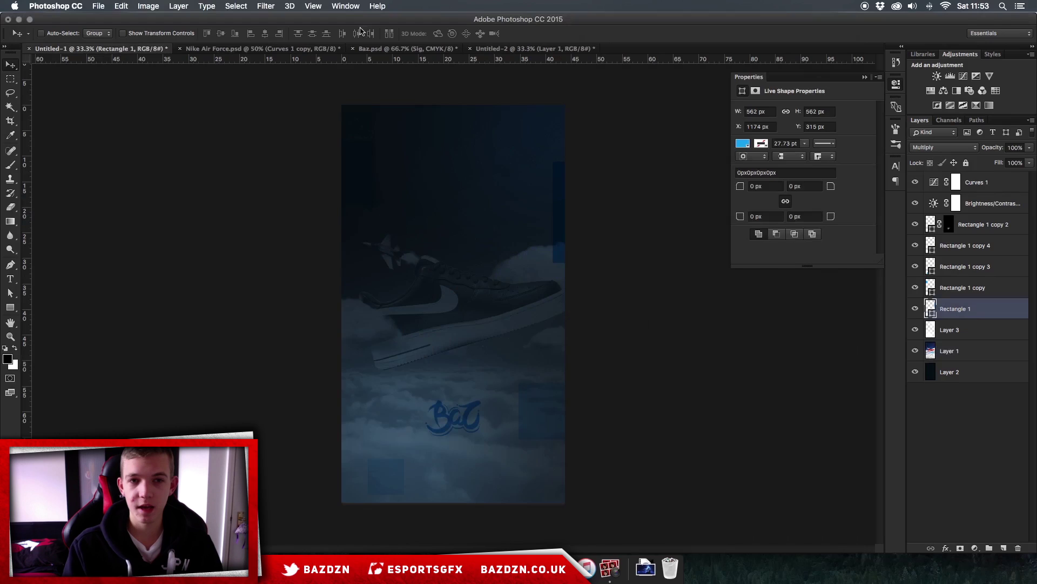
left_click(489, 48)
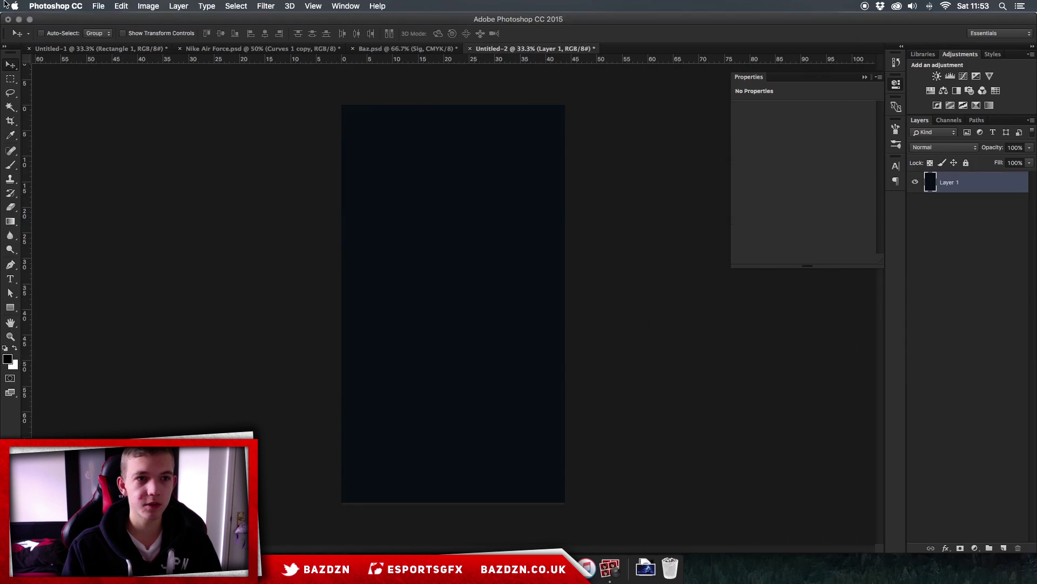
left_click(97, 5)
left_click(107, 22)
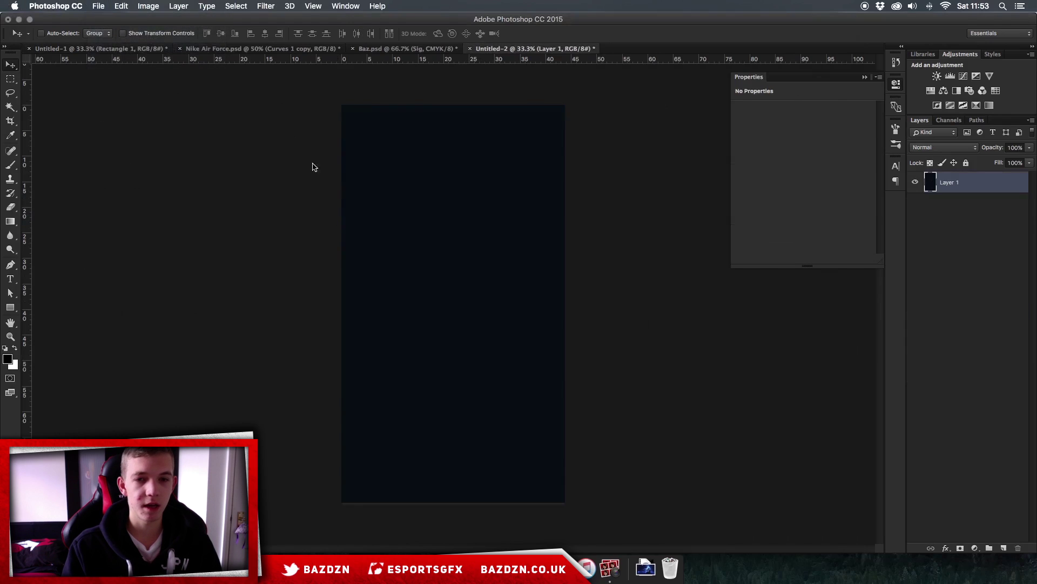
scroll(555, 138, "left", 5)
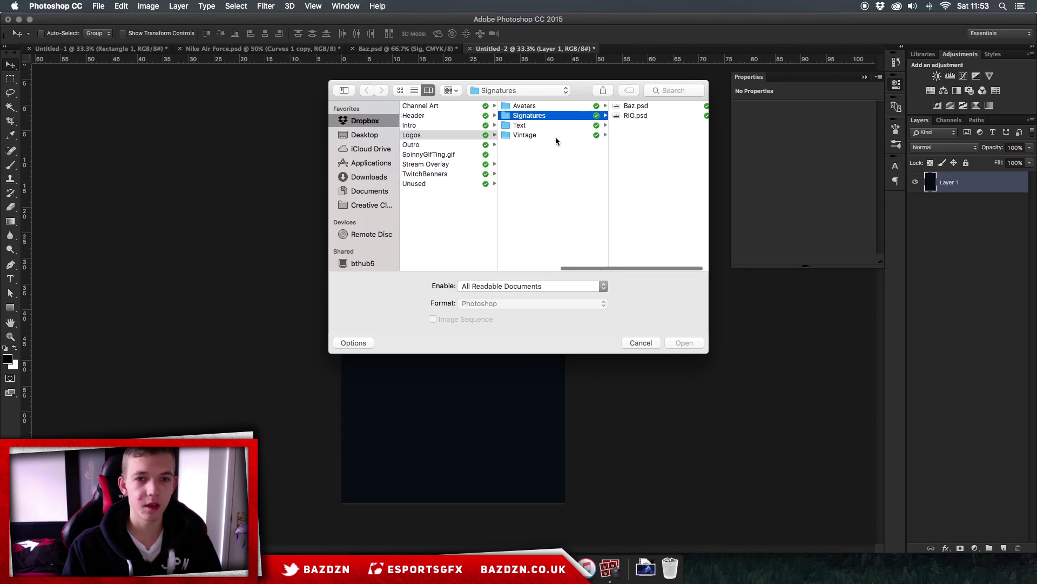
left_click(638, 342)
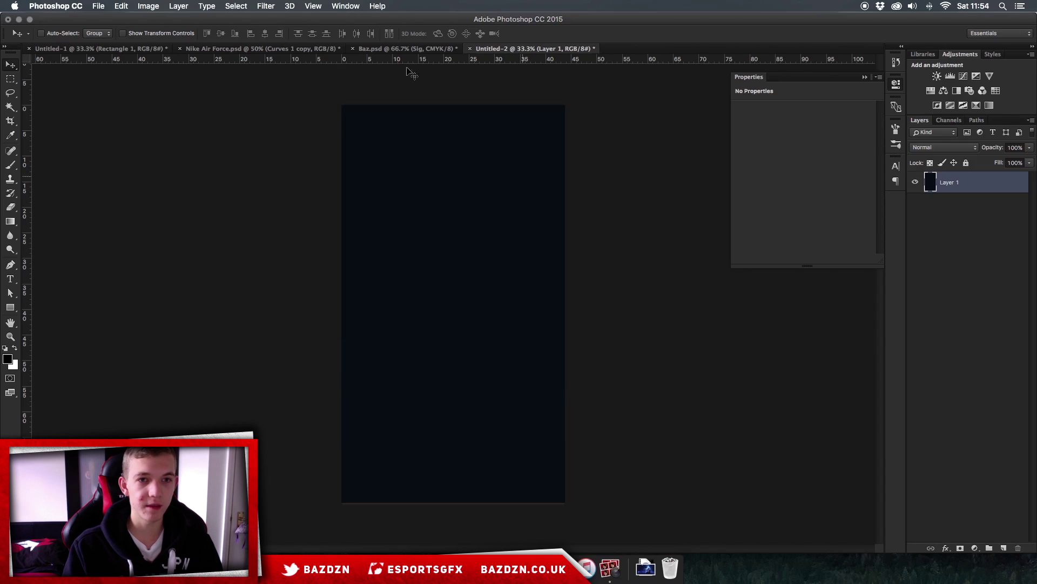
Step: Select the shoe artwork on the Curves 1 copy layer of Nike Air Force.psd and copy it into the Untitled-2 wallpaper document
left_click(240, 50)
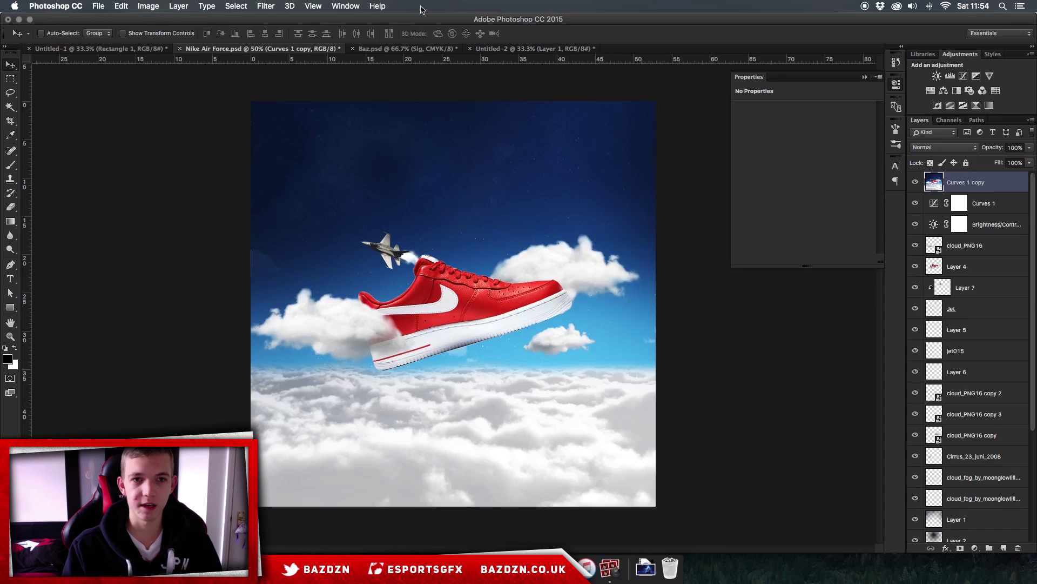
left_click_drag(414, 228, 439, 217)
key("super+z")
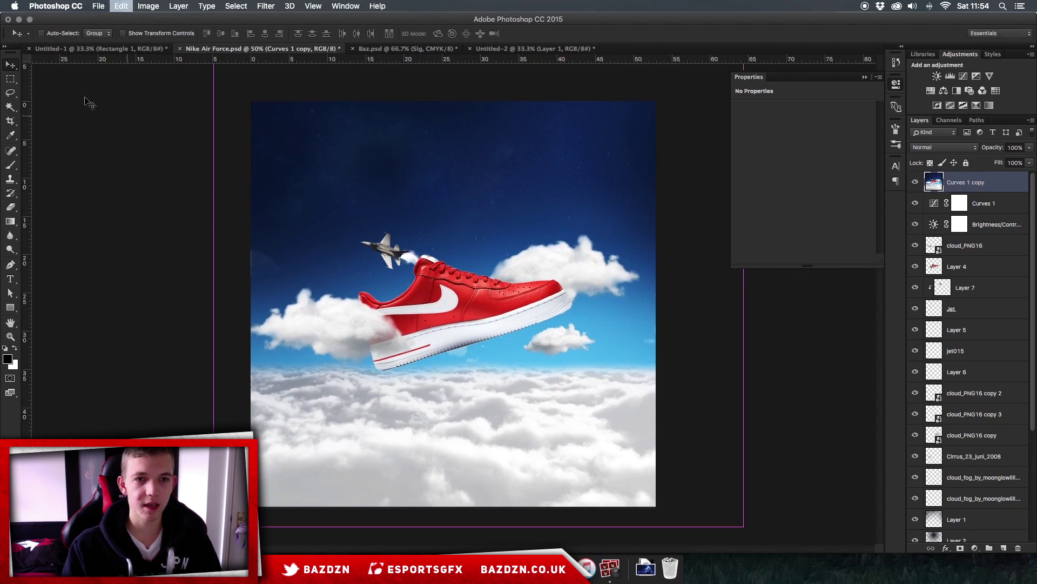
left_click(17, 82)
left_click_drag(279, 127, 656, 506)
key("v")
left_click_drag(412, 229, 477, 258)
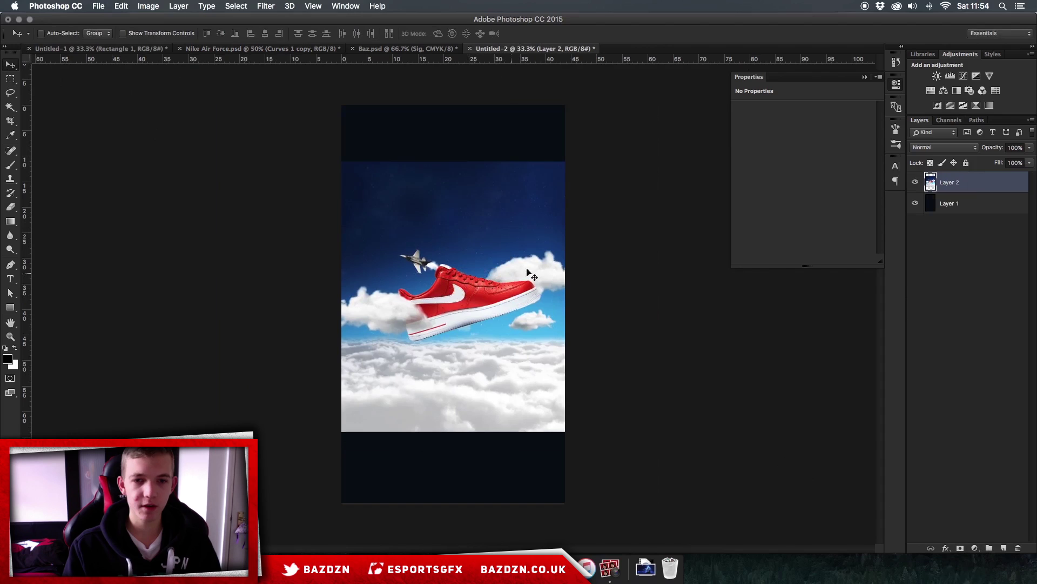
Step: Scale the shoe artwork proportionally to about 150% so it fills the canvas height, and shift it slightly to the left
key("super")
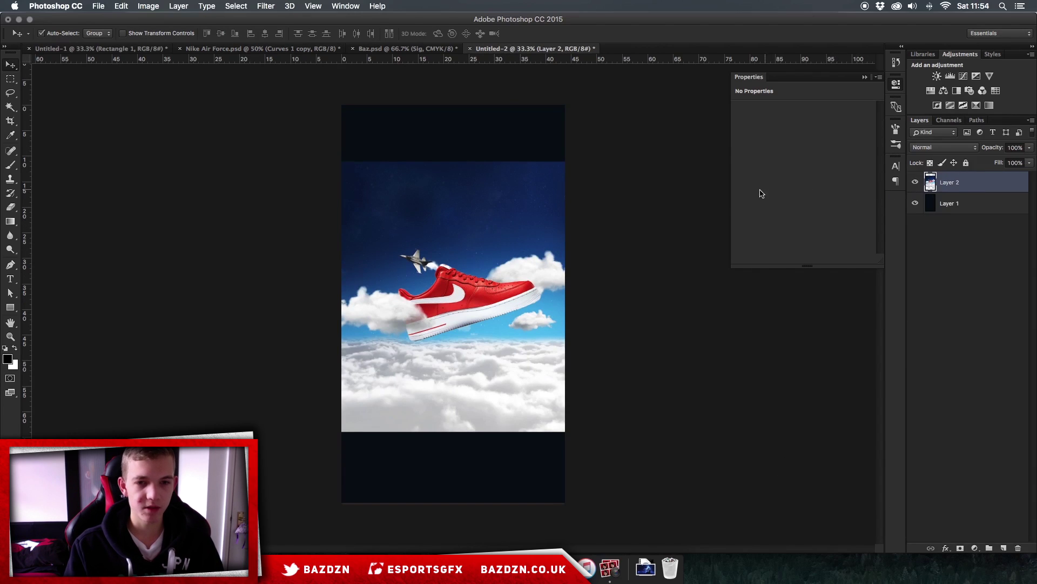
key("super+t")
left_click_drag(600, 156, 659, 99)
left_click_drag(570, 187, 562, 193)
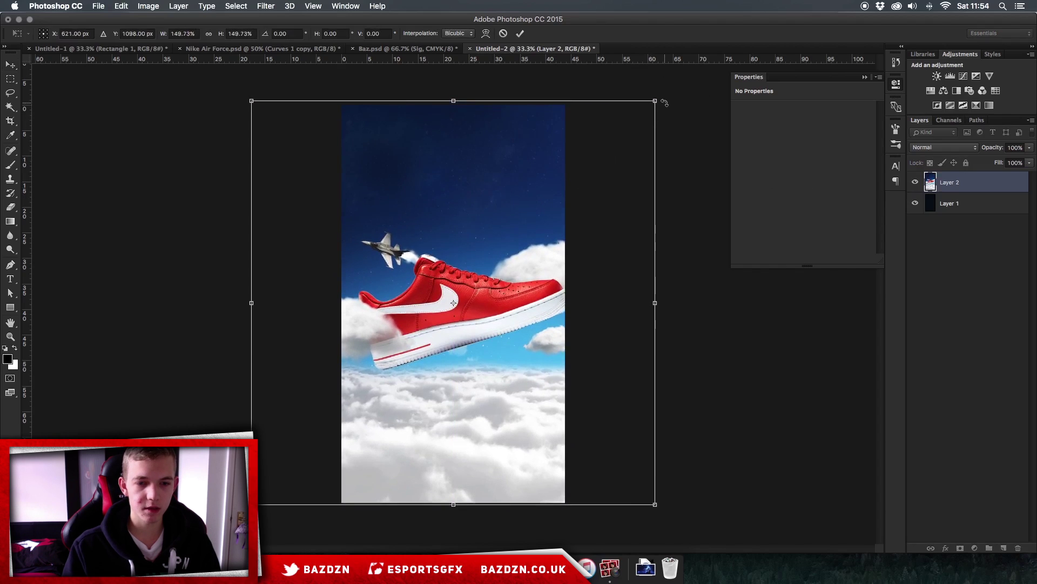
key("Return")
key("super+equal")
key("super+minus")
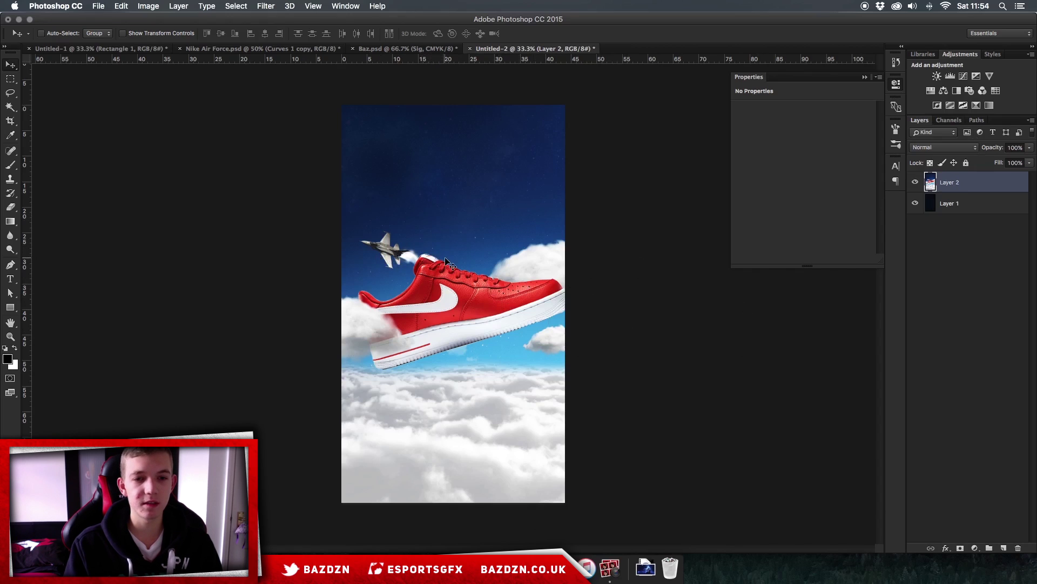
left_click_drag(445, 261, 440, 260)
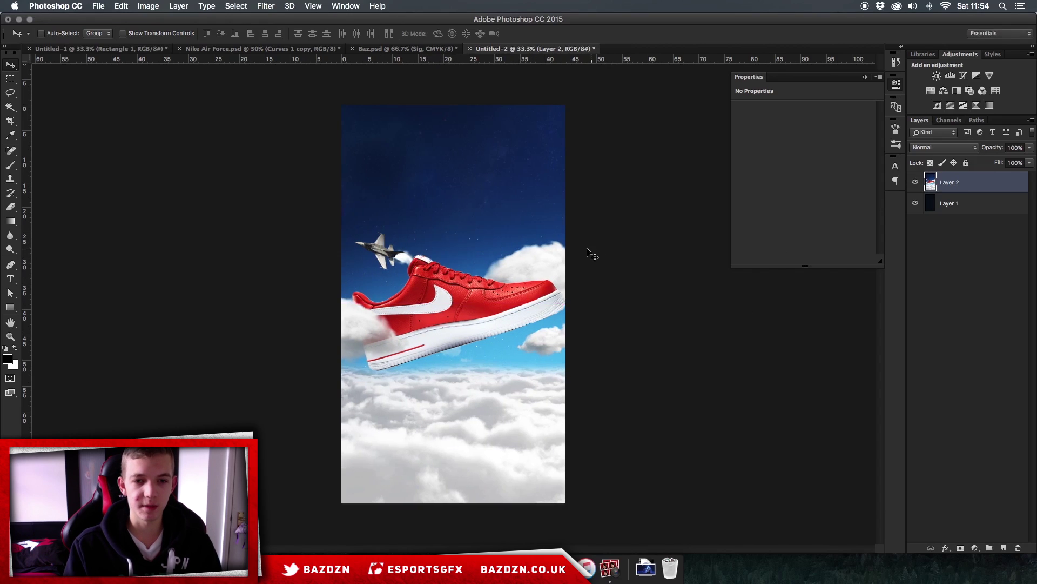
Step: Set the shoe artwork layer's blending mode to Luminosity and its opacity to 16%
left_click(942, 151)
left_click(1013, 190)
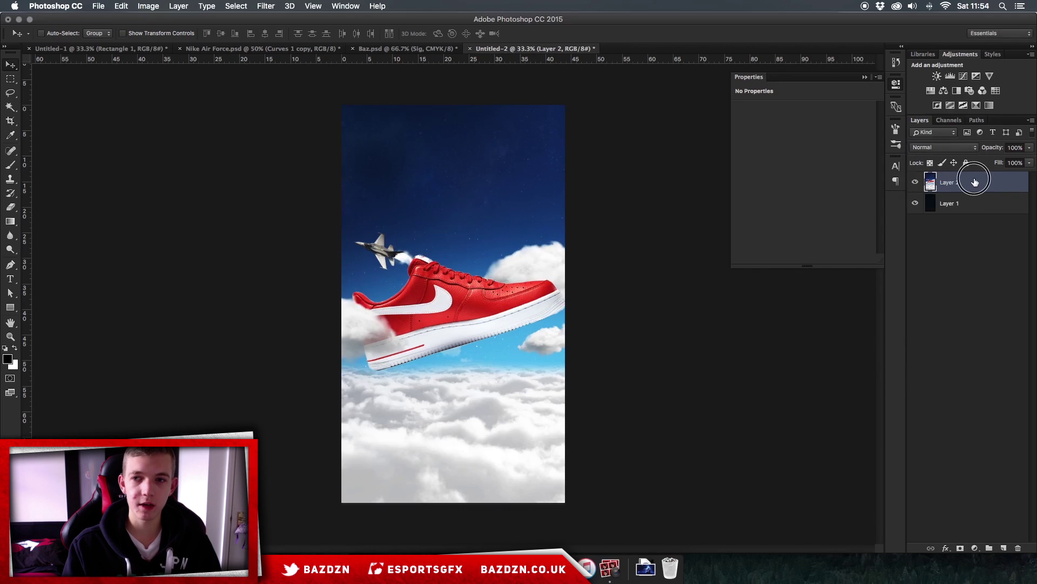
left_click(970, 151)
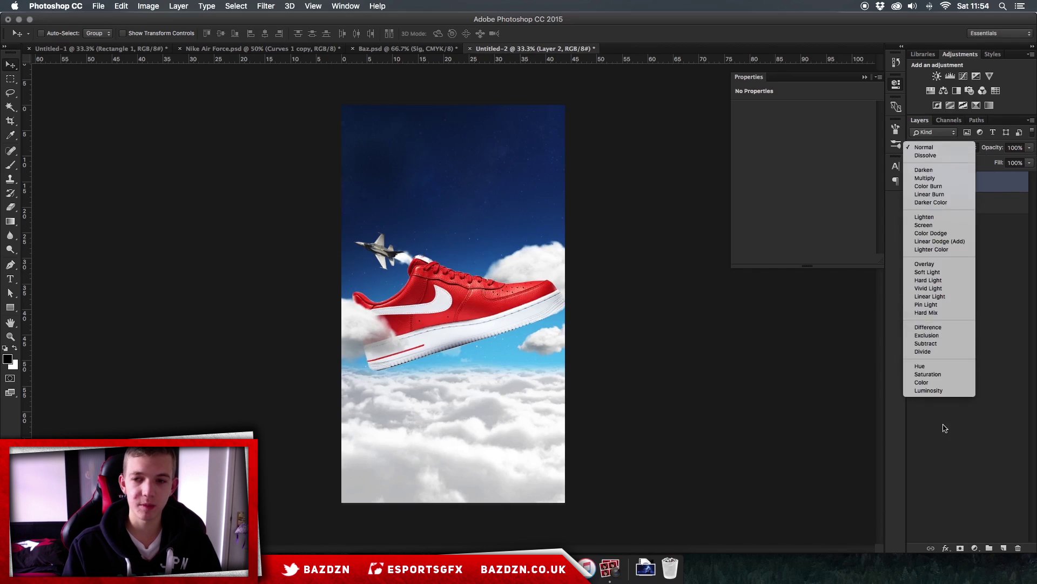
left_click(928, 226)
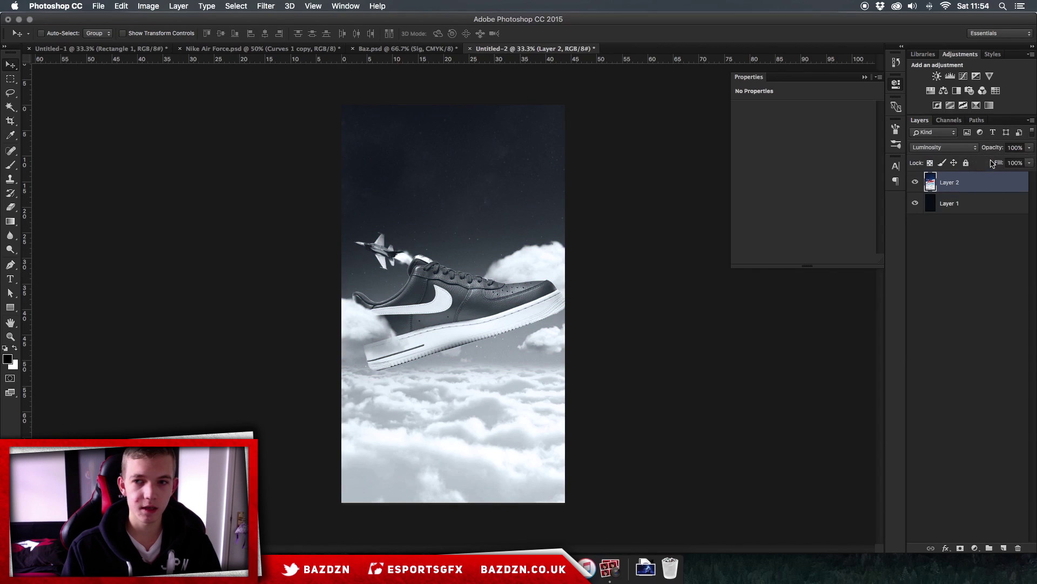
left_click(1029, 148)
left_click_drag(986, 157, 992, 160)
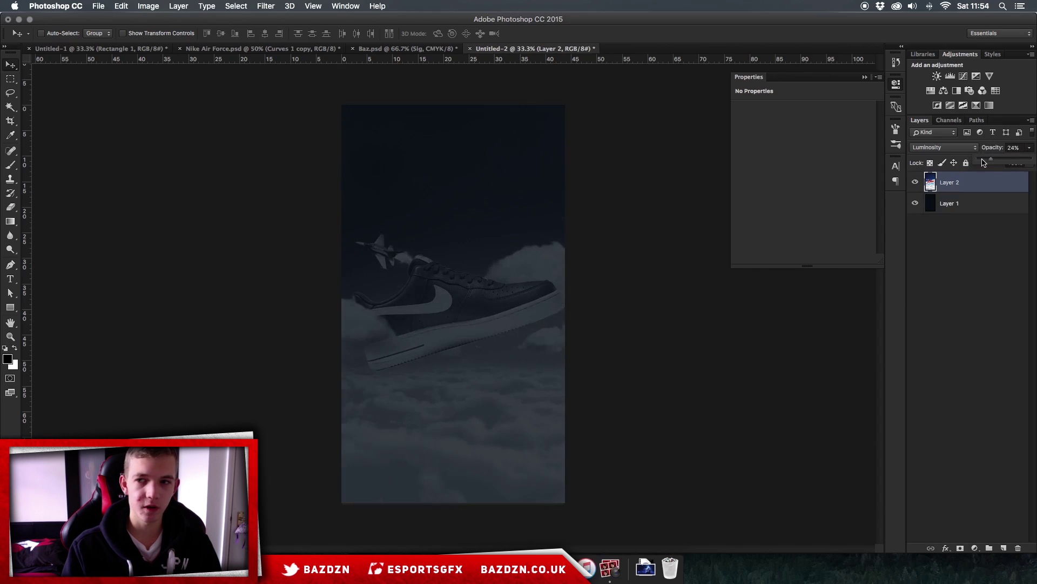
left_click(984, 162)
left_click_drag(987, 160, 987, 162)
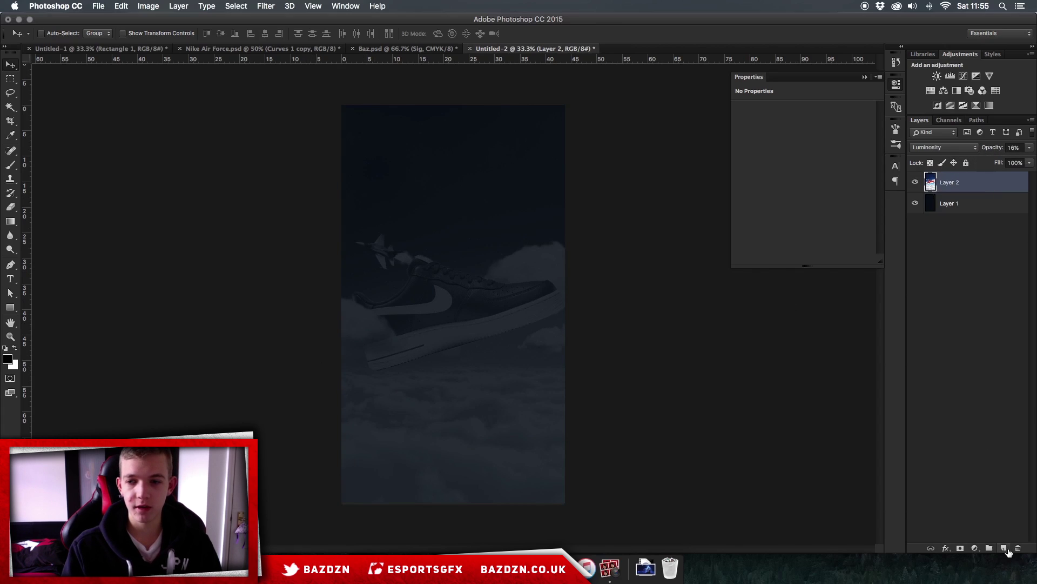
Step: Add a new layer in Overlay mode above the shoe layer, with white ready as the foreground colour
left_click(1005, 549)
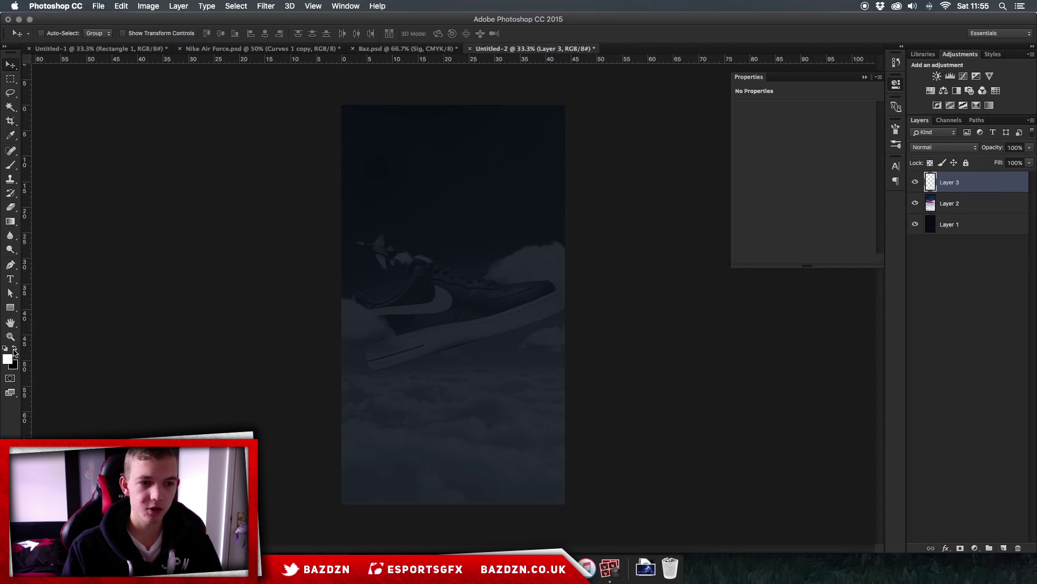
left_click(8, 359)
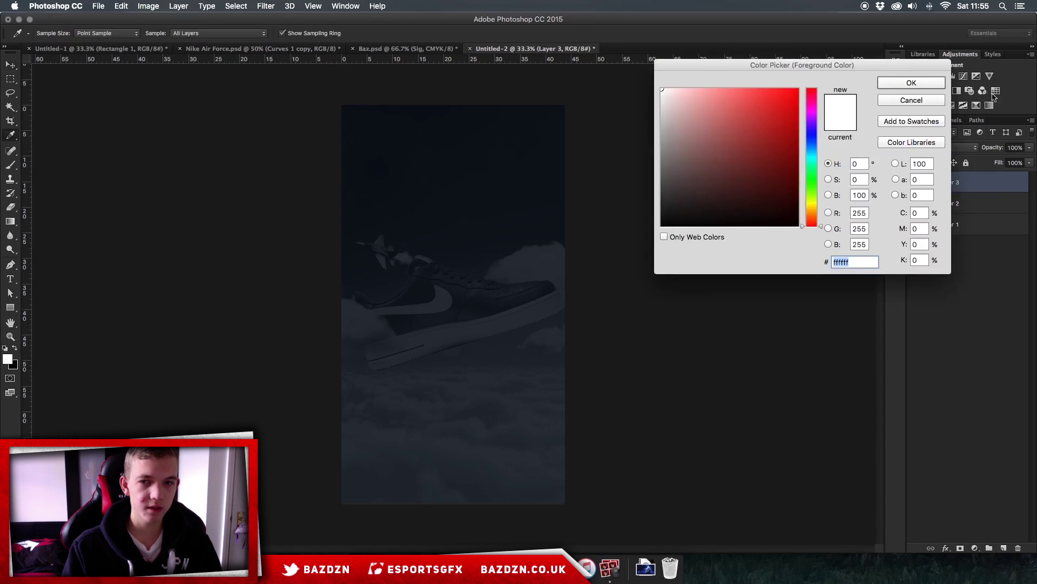
left_click(911, 101)
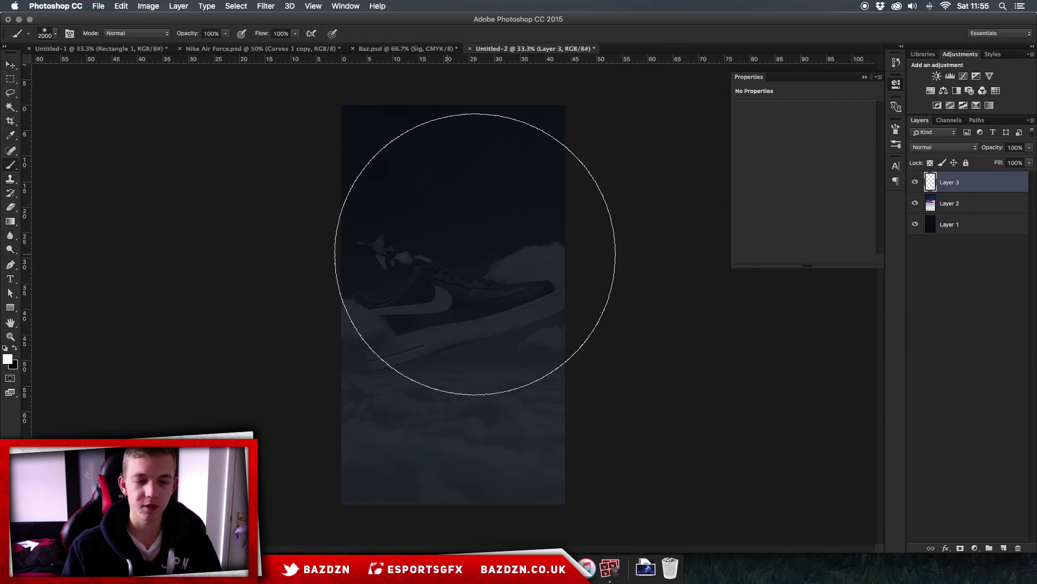
left_click(973, 154)
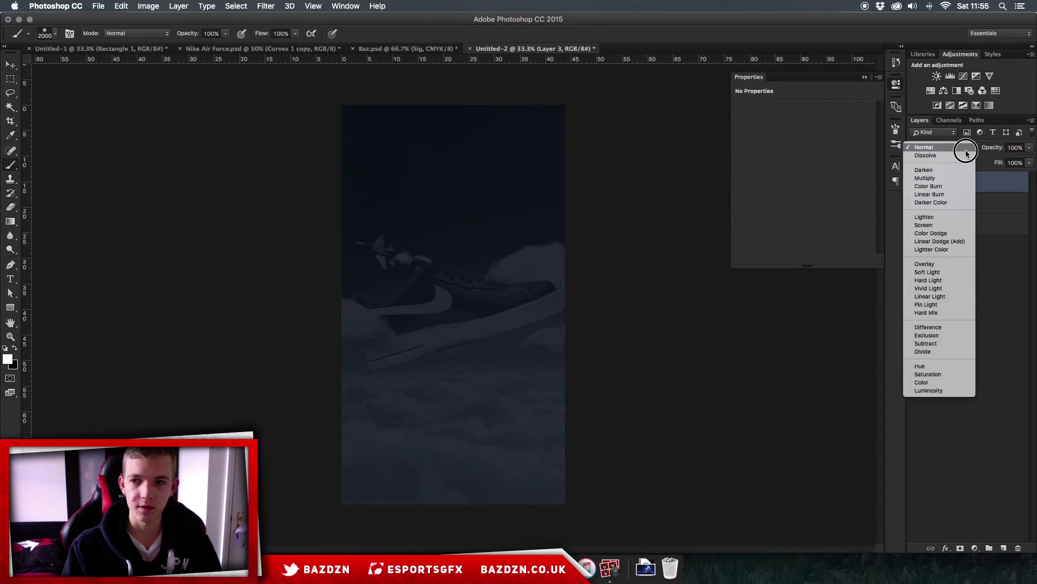
left_click(936, 265)
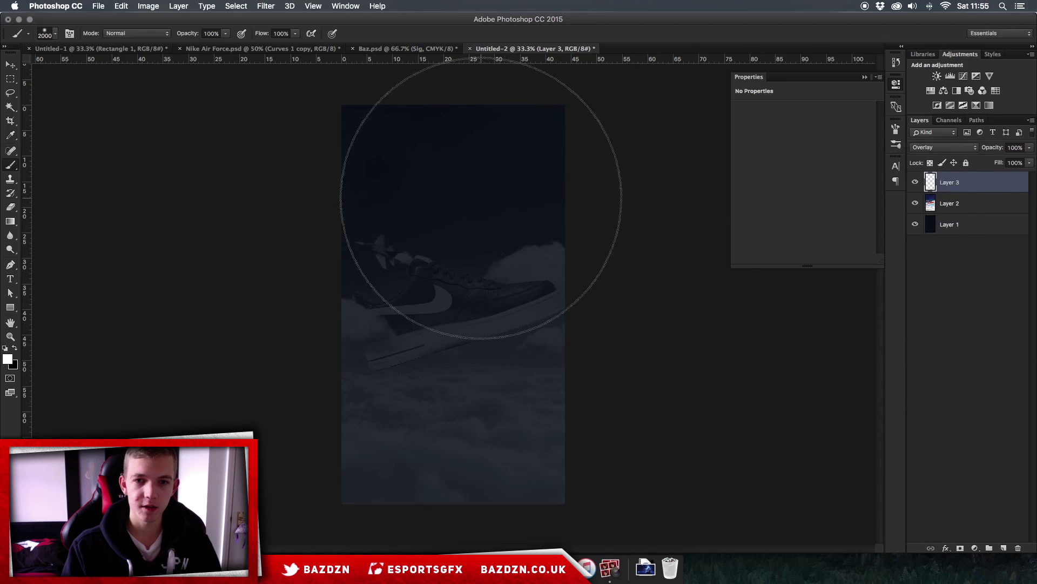
Step: Dab soft white highlights on the Overlay layer with a 2000 px brush, over the upper right and lower left of the canvas
left_click(481, 199)
key("super+z")
key("super+z")
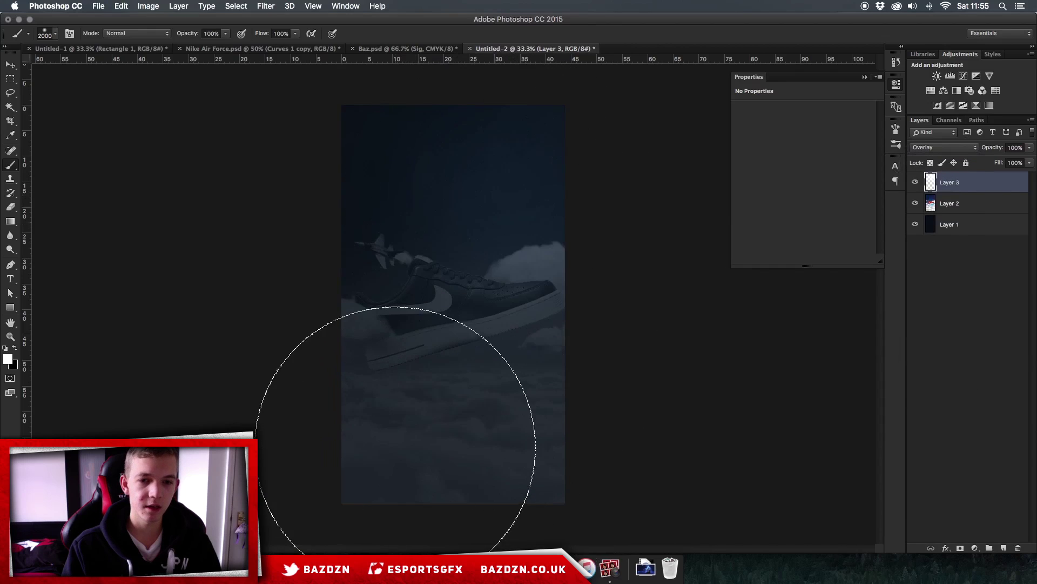
left_click(396, 442)
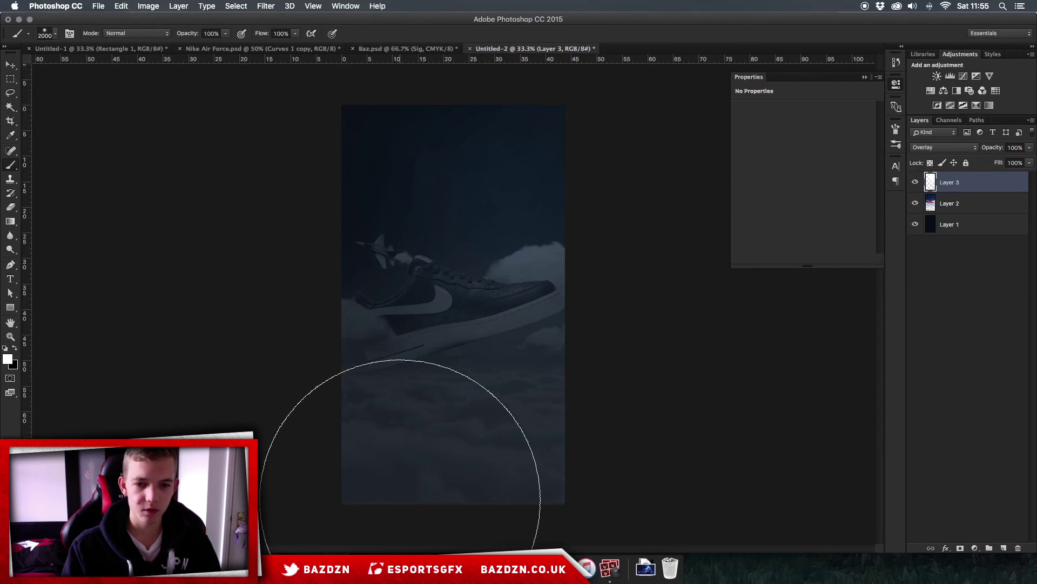
Step: Dab one more soft white highlight over the bottom of the canvas, and hide and reshow the Overlay layer to compare
left_click(401, 502)
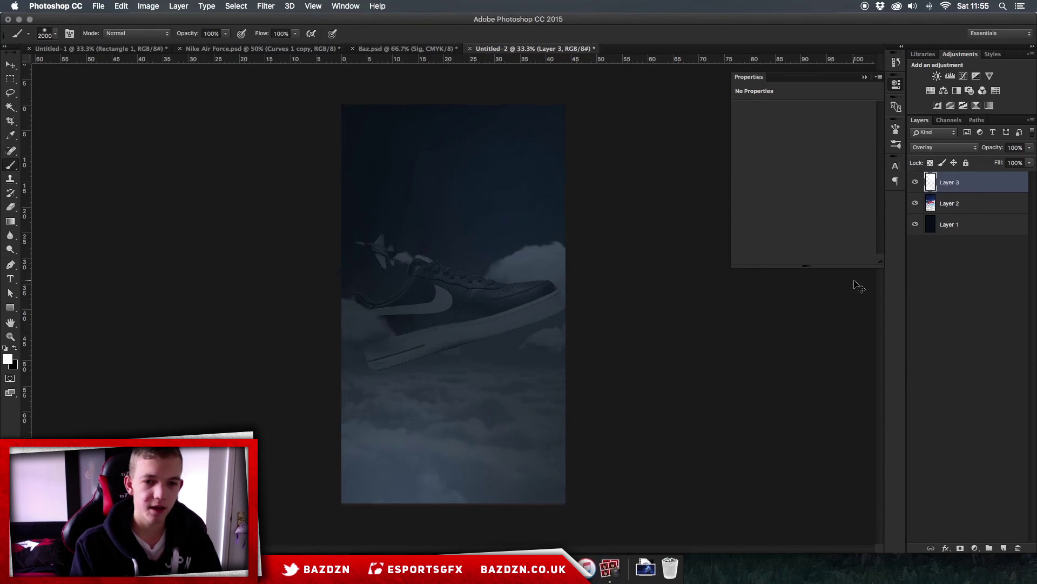
key("super+equal")
key("super+minus")
key("super+equal")
key("super+equal")
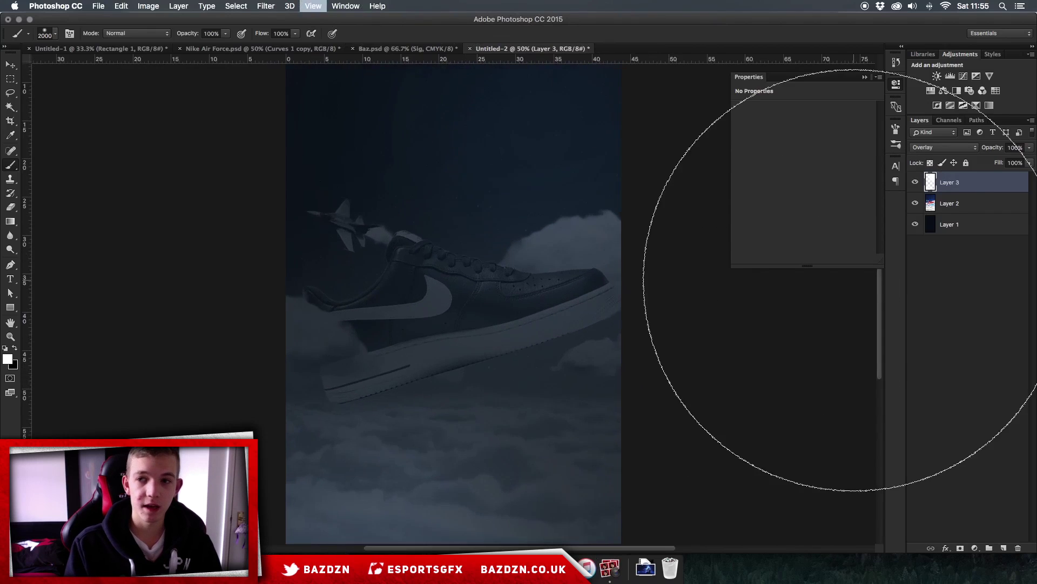
key("super+minus")
left_click(916, 182)
left_click(915, 182)
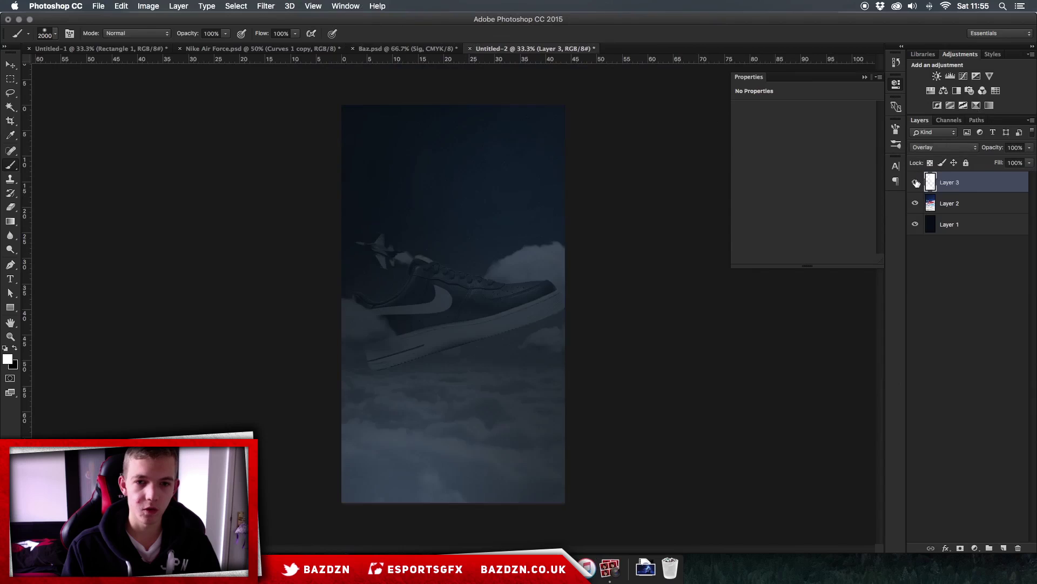
Step: Examine the rectangle shapes and the Overlay lighting in the finished Untitled-1 example, and return to the Untitled-2 document
left_click(10, 308)
left_click(120, 49)
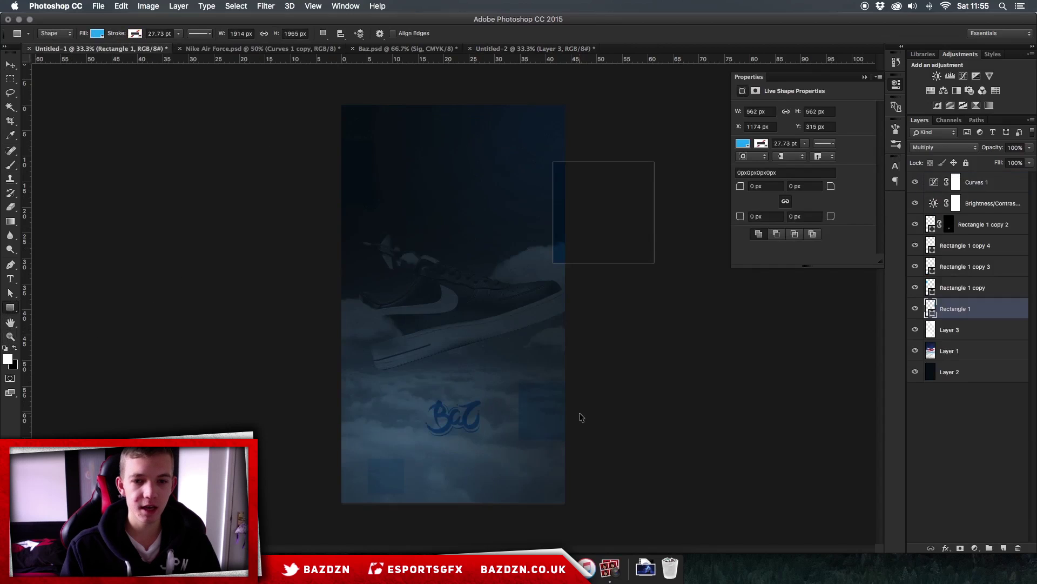
key("super+equal")
key("b")
left_click(999, 332)
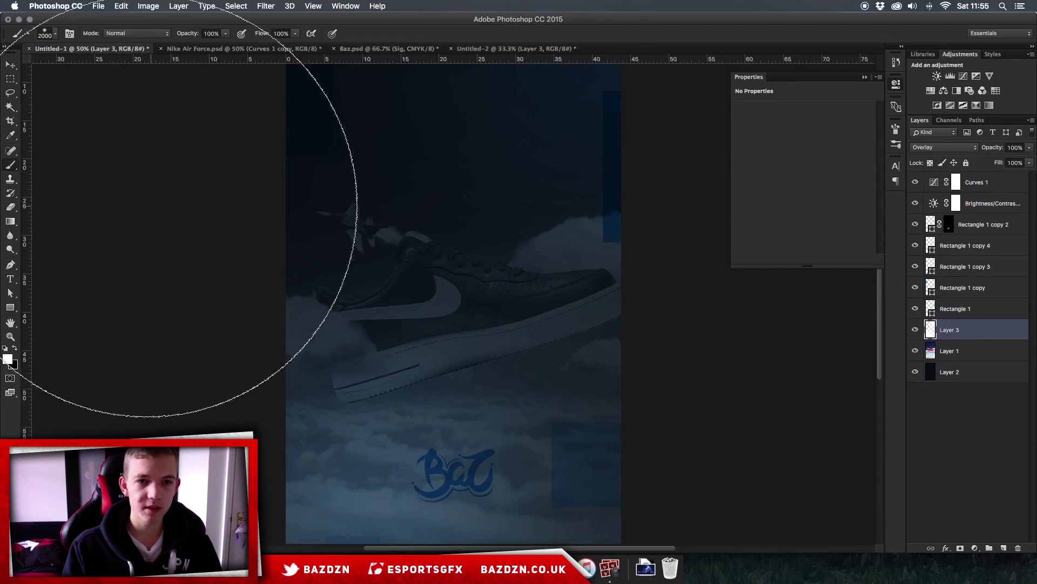
scroll(487, 382, "down", 5)
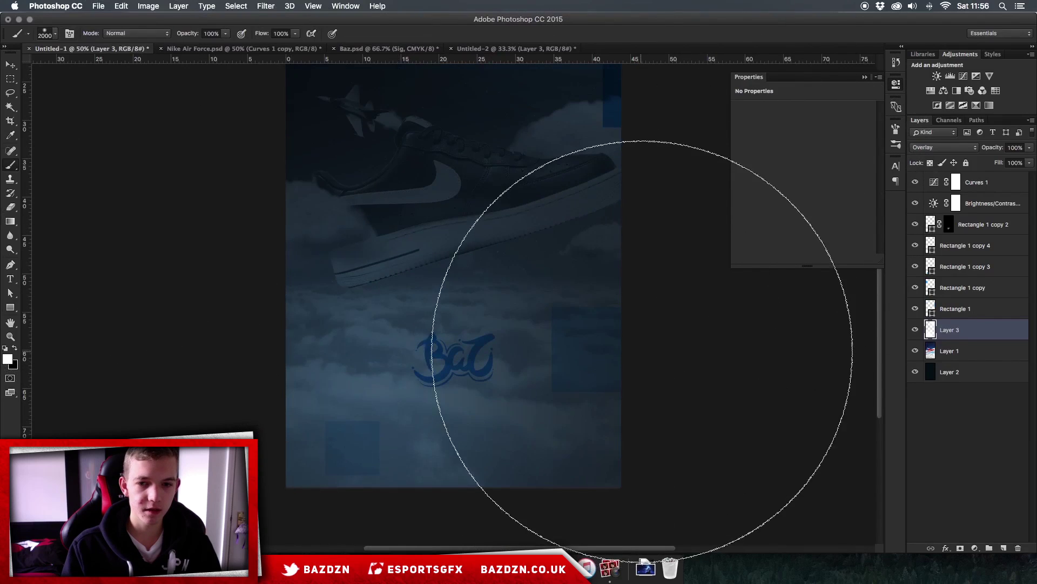
key("v")
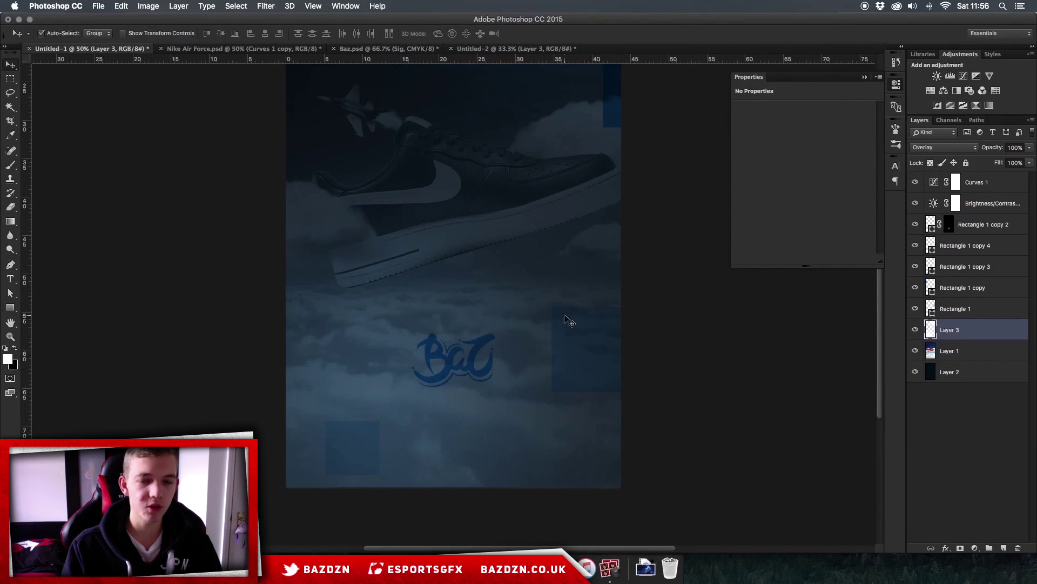
key("super+minus")
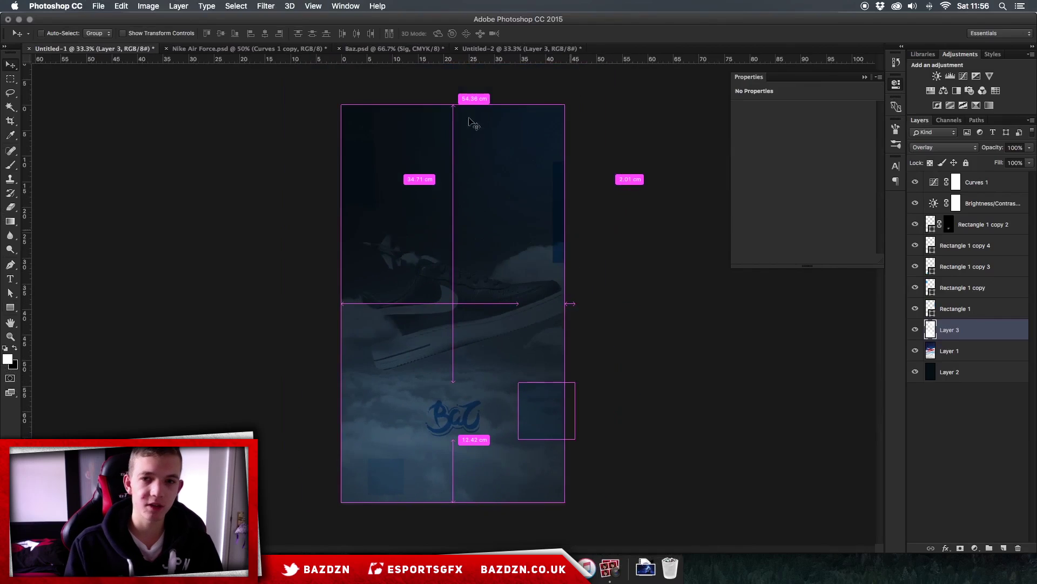
left_click(487, 48)
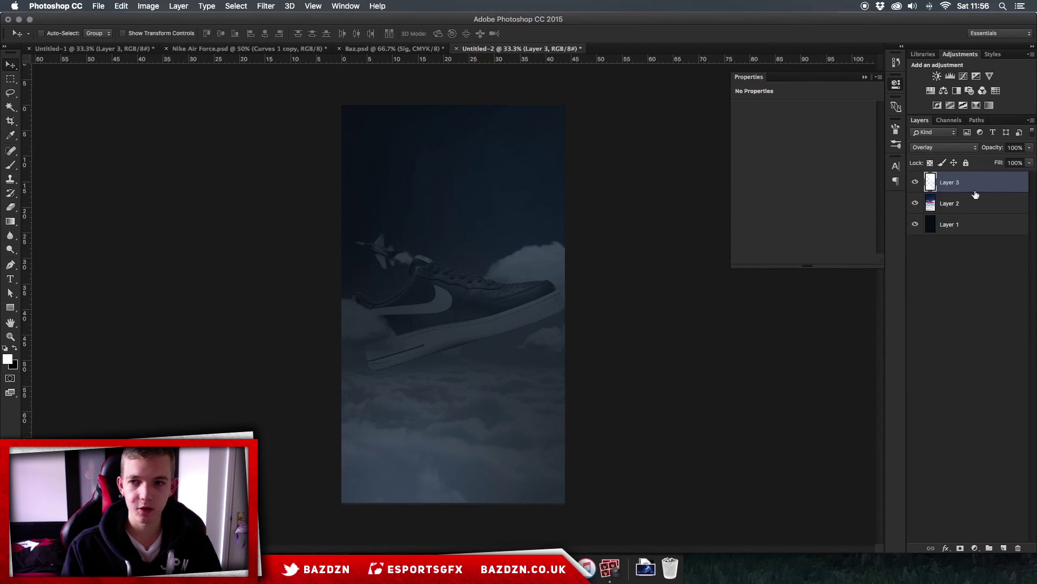
Step: Set the foreground colour to the bright blue #24a0f7
left_click(8, 358)
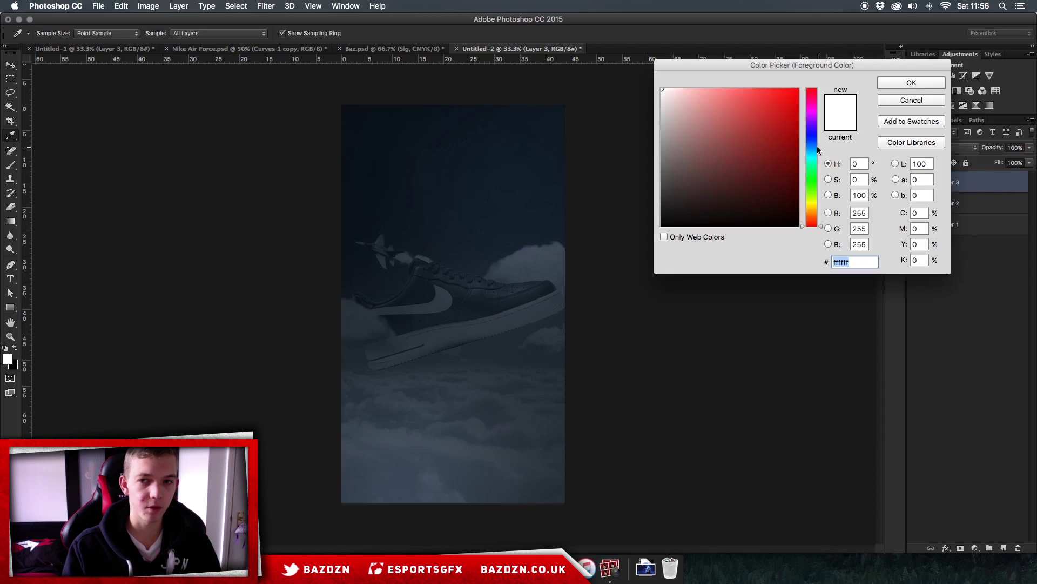
left_click_drag(813, 153, 810, 146)
left_click(783, 104)
mouse_move(783, 104)
left_mouse_down()
mouse_move(783, 81)
mouse_move(779, 93)
left_mouse_up()
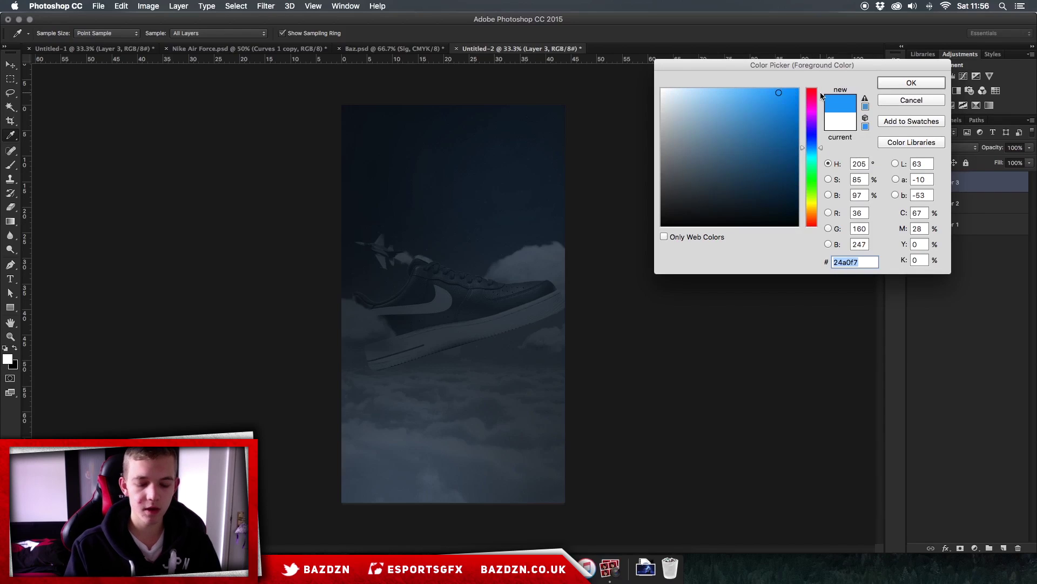
key("Return")
key("v")
left_click(11, 306)
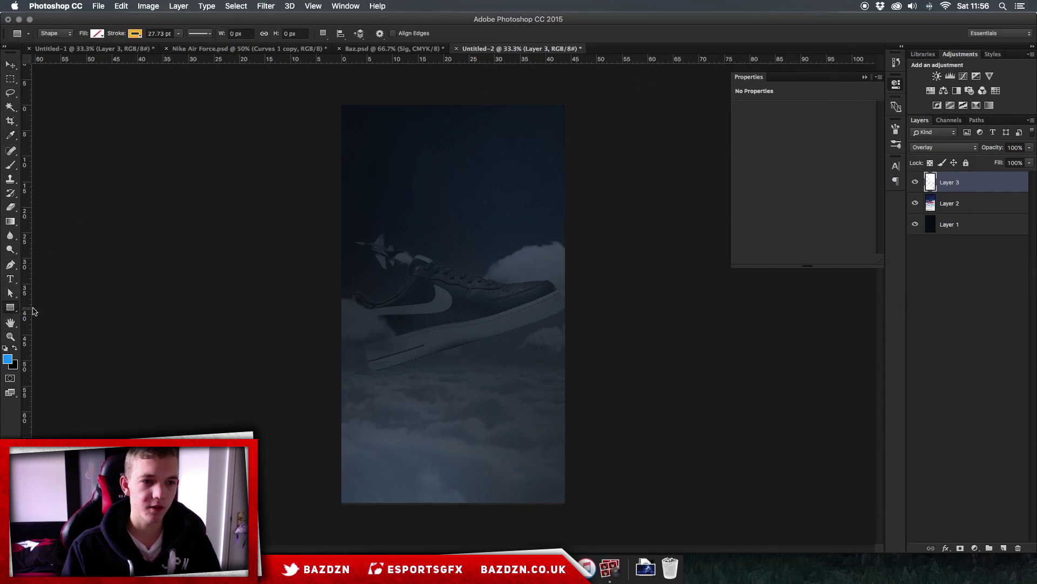
left_click_drag(481, 165, 511, 222)
key("super+z")
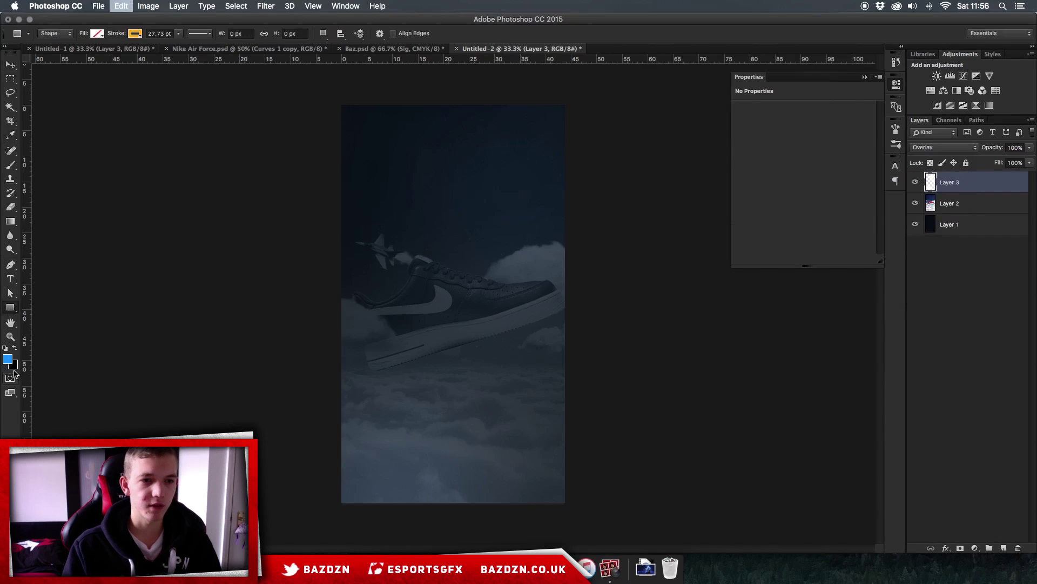
left_click(12, 309)
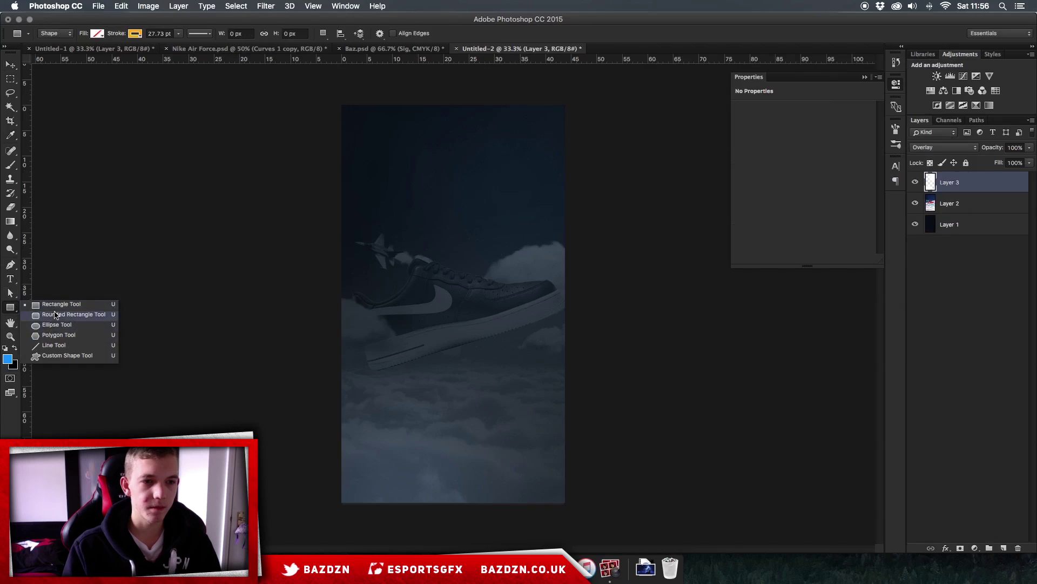
left_click(592, 161)
left_click_drag(510, 173, 533, 188)
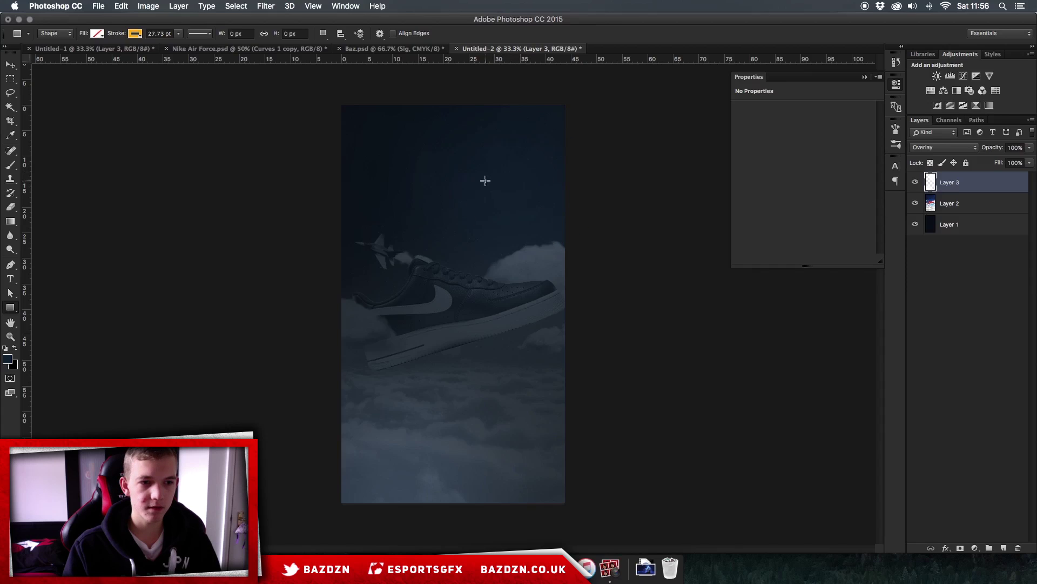
left_click_drag(479, 166, 521, 218)
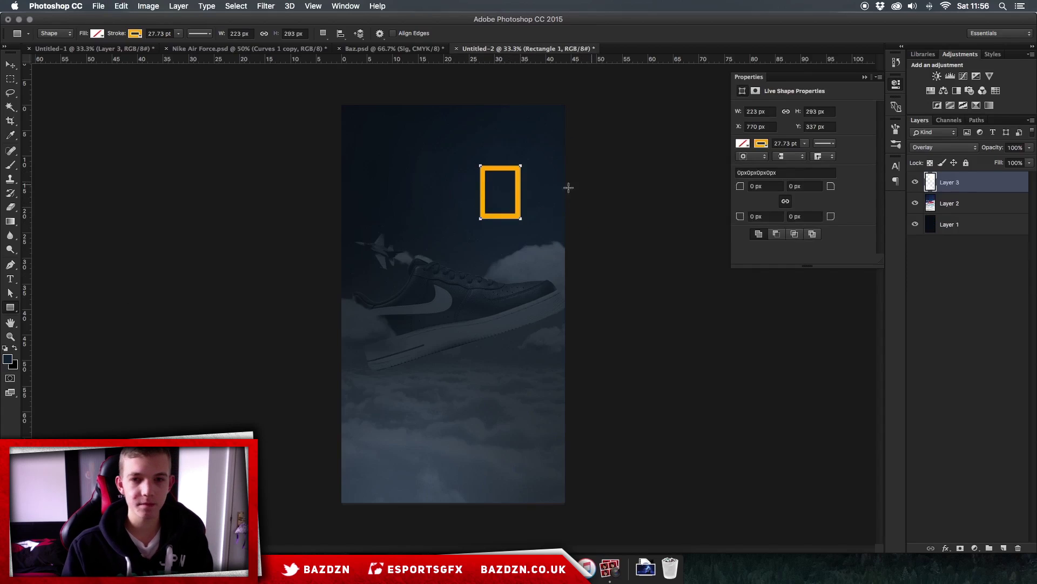
key("super+z")
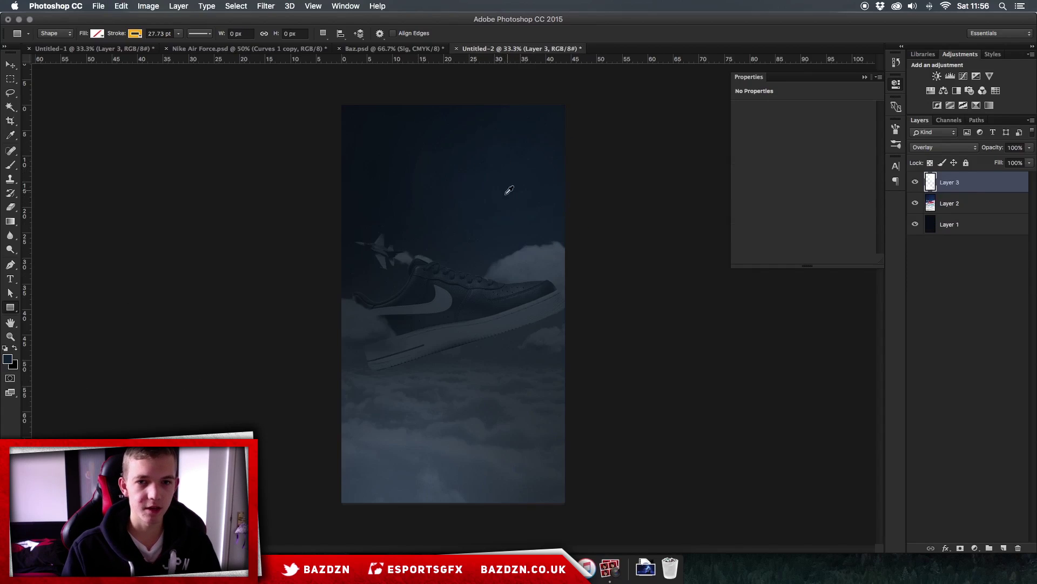
Step: Set the foreground colour to the light blue #2ebdff
left_click(8, 360)
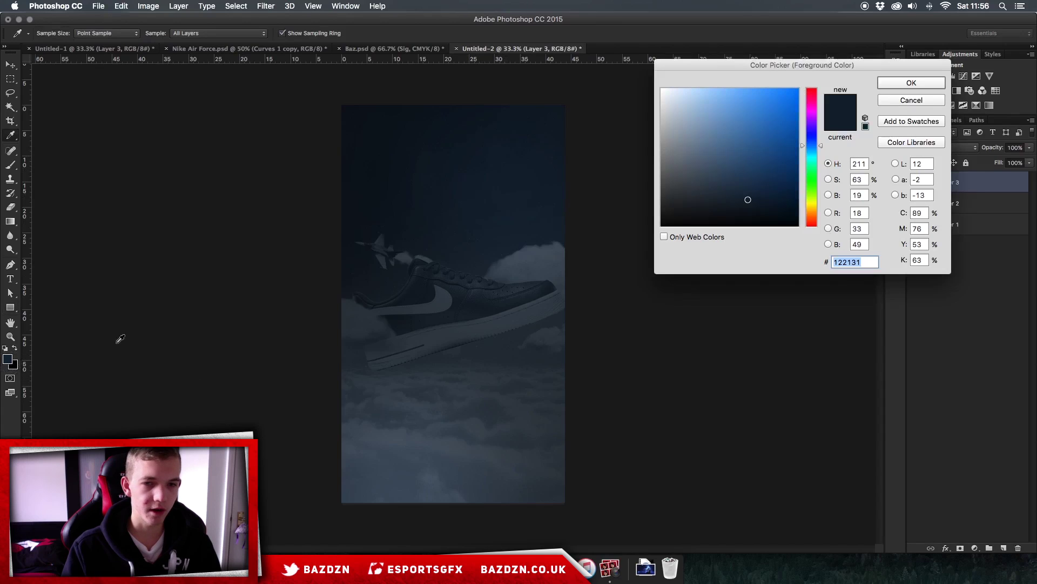
left_click_drag(791, 104, 774, 88)
left_click_drag(815, 152, 813, 147)
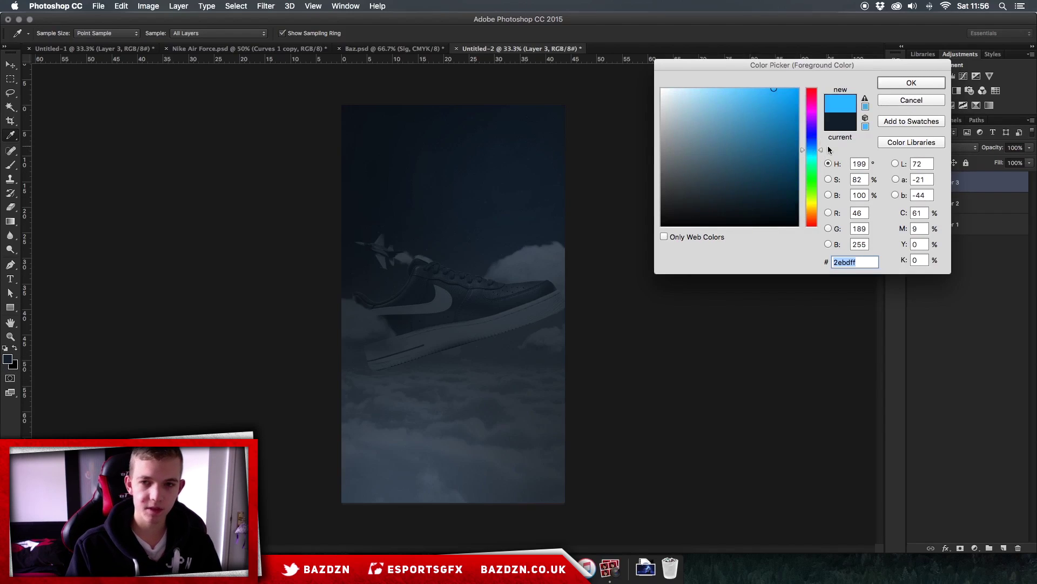
key("Return")
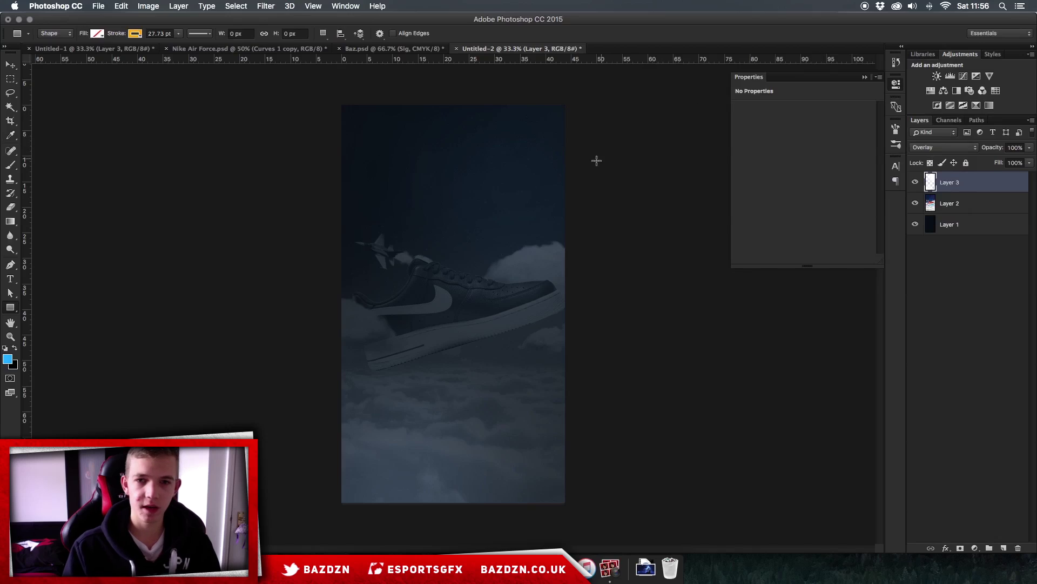
Step: Set the Rectangle tool's fill to the recently used light blue and its stroke to none
left_click(96, 34)
left_click(50, 90)
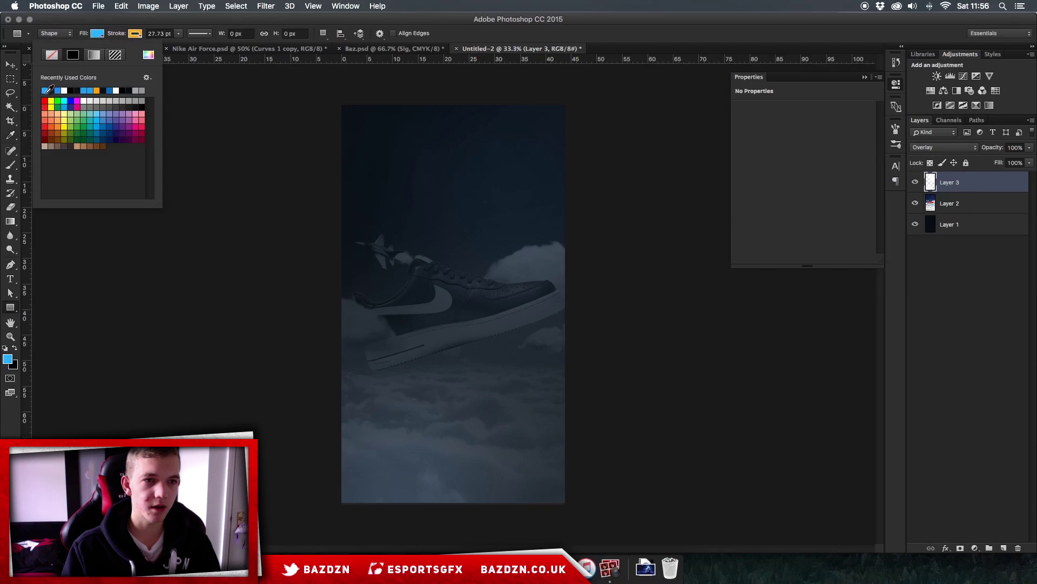
left_click(135, 34)
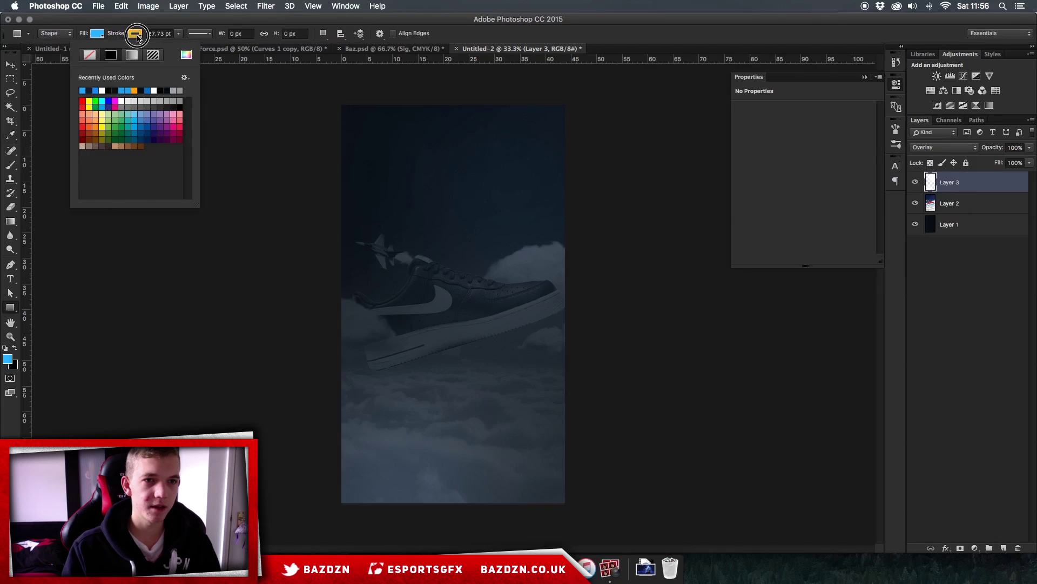
left_click(90, 54)
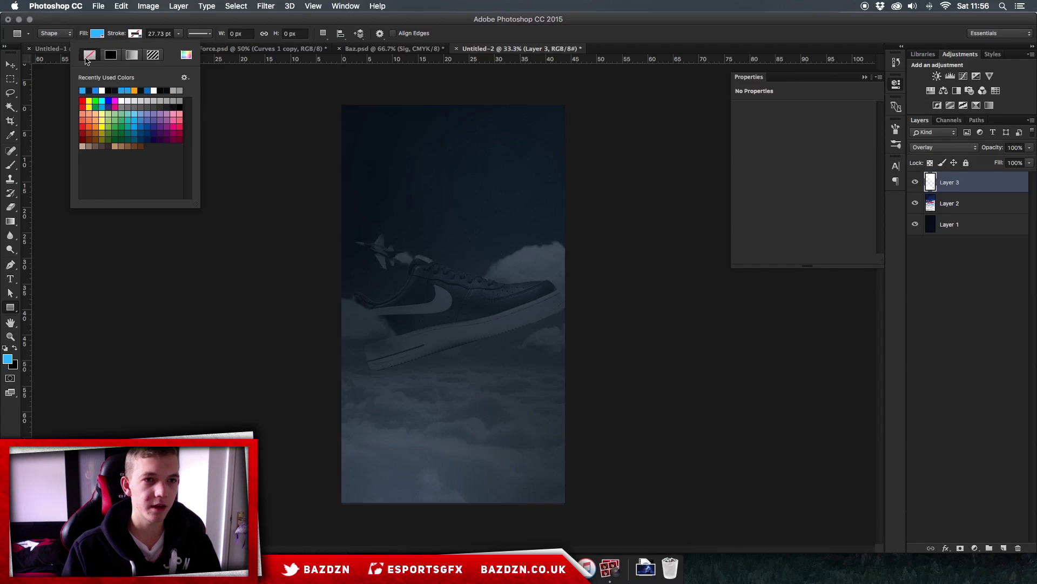
left_click(243, 370)
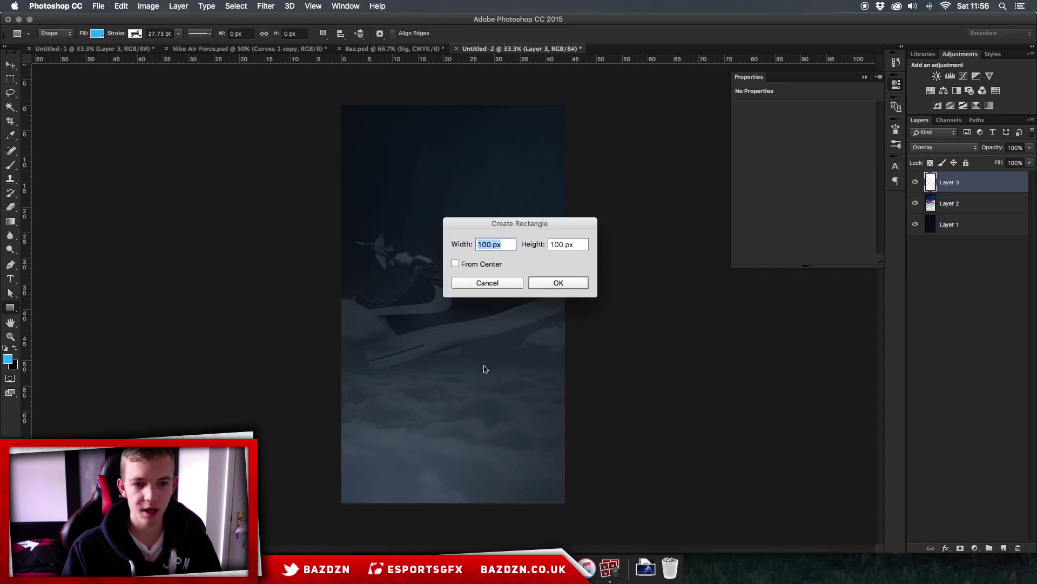
left_click(477, 289)
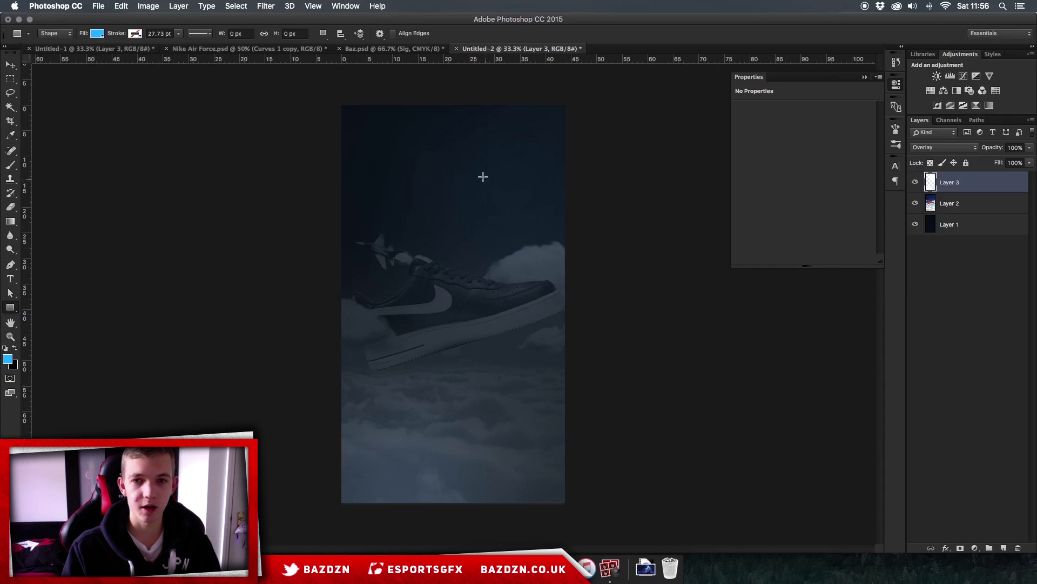
Step: Draw a light blue square about 432 px wide in the upper right of the canvas and set its blending mode to Multiply
left_click_drag(460, 164, 509, 202)
left_click_drag(510, 202, 532, 185)
key("v")
left_click(923, 149)
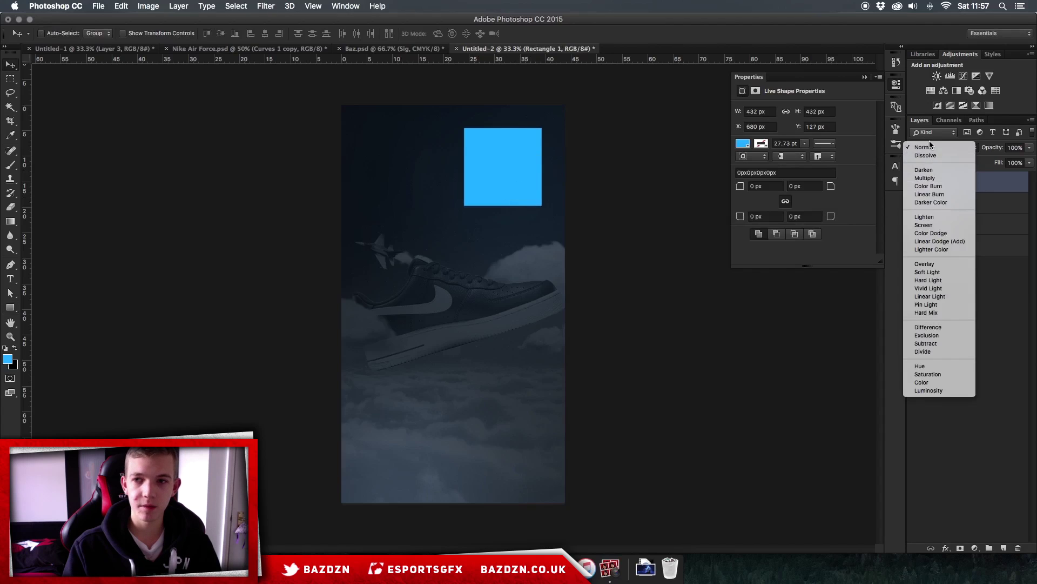
left_click(925, 178)
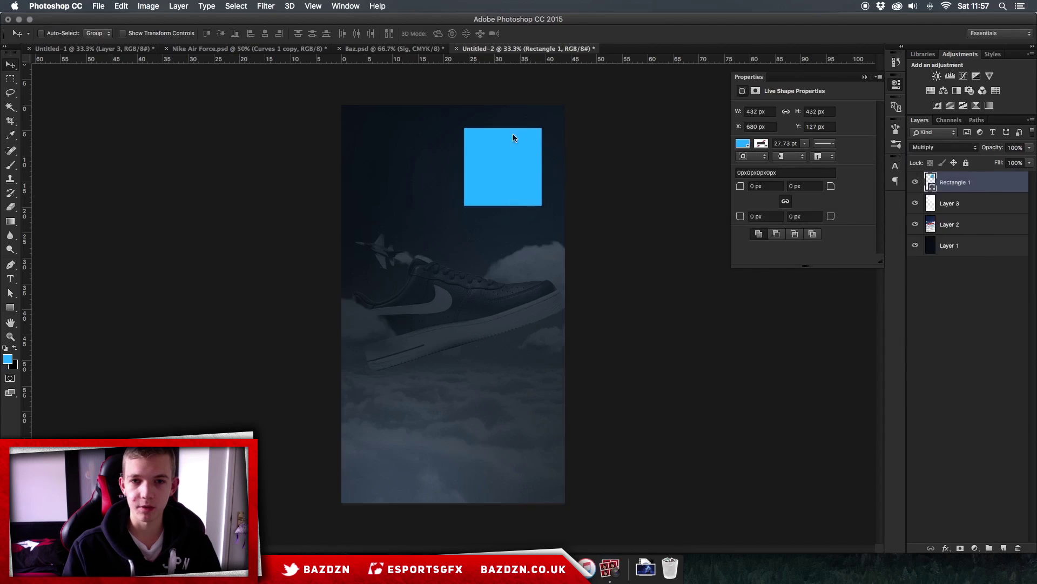
Step: Move the square to the canvas's upper right edge and add scaled copies, about 278 px at the lower left and 152 px at the lower right
left_click_drag(521, 176, 574, 390)
key("super+t")
key("Return")
key("super+t")
mouse_move(535, 425)
left_mouse_down()
mouse_move(526, 431)
mouse_move(545, 416)
left_mouse_up()
key("Return")
Step: Set the opacity of the small lower-right square to 37% and of the lower-left square to 51%
left_click(1030, 148)
left_click(1000, 161)
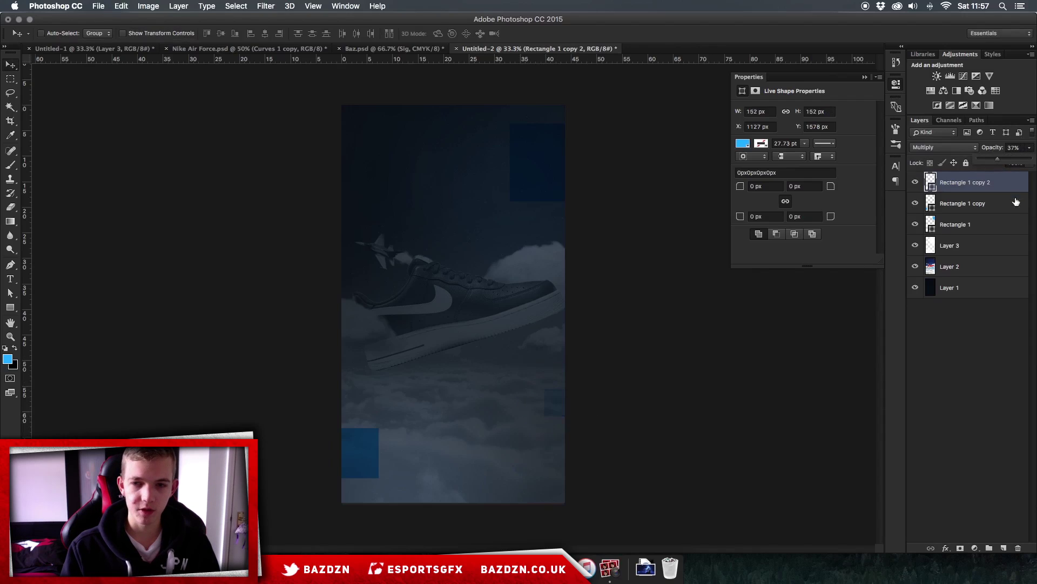
left_click(986, 223)
left_click(983, 205)
left_click(1030, 147)
left_click_drag(1028, 162, 1006, 161)
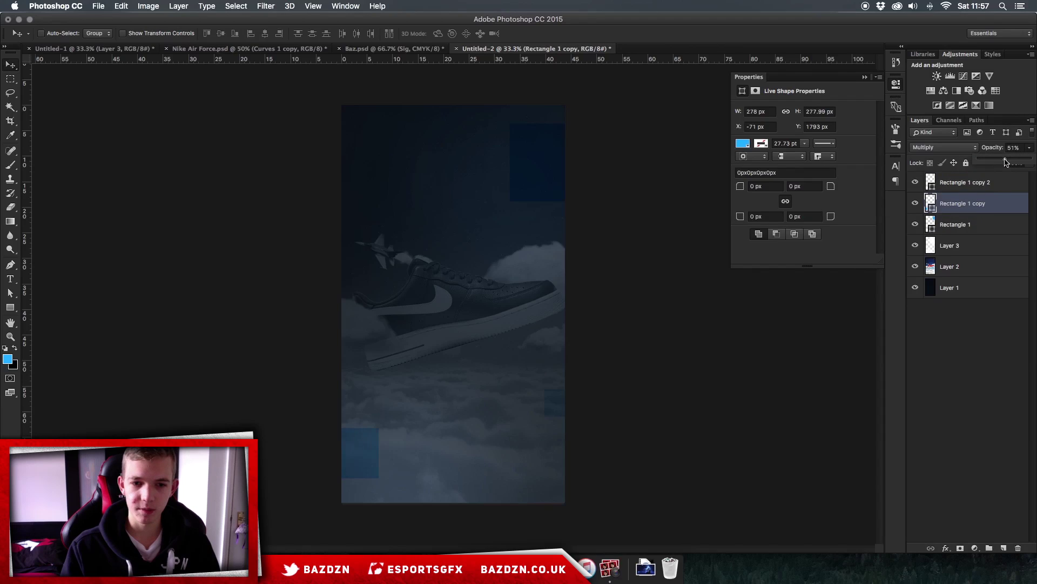
Step: Add a copy of the large square at the canvas's upper left, scaled to about 312 px, with 64% opacity
left_click(967, 224)
left_click_drag(531, 161, 479, 128)
left_click_drag(502, 176, 555, 240)
key("ctrl+t")
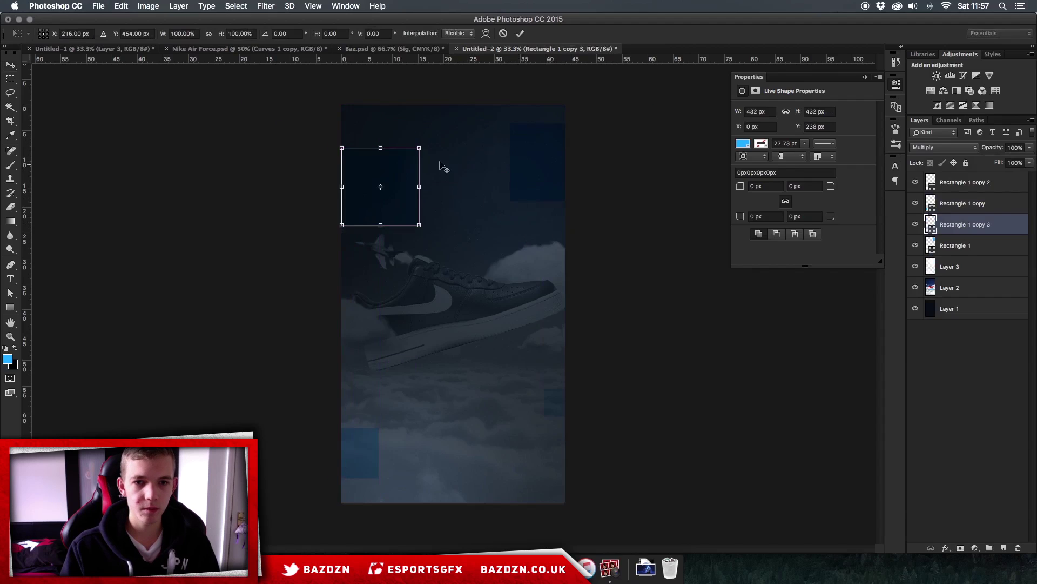
left_click_drag(420, 147, 408, 159)
key("Return")
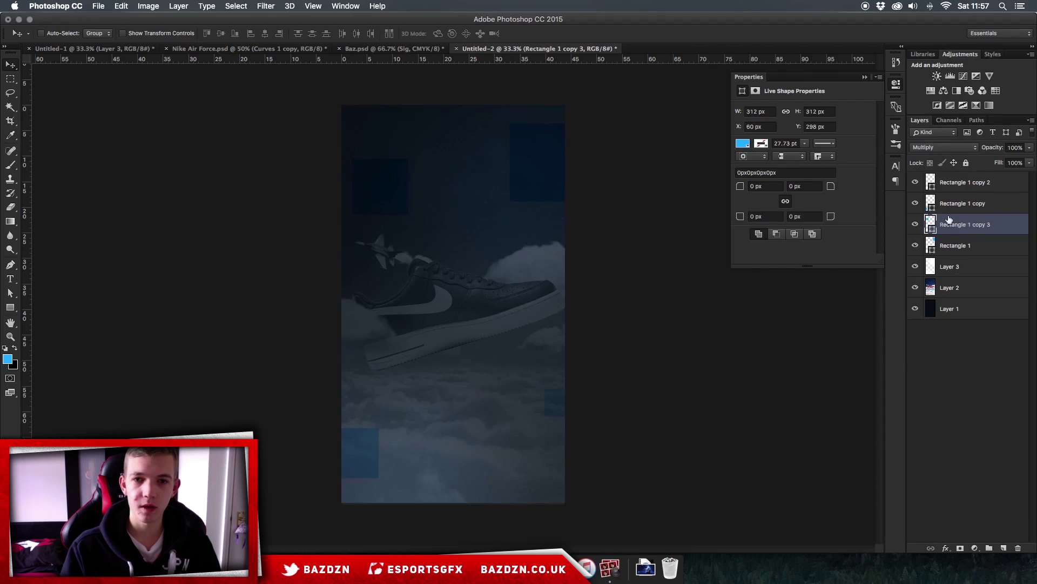
left_click_drag(1026, 148, 1013, 161)
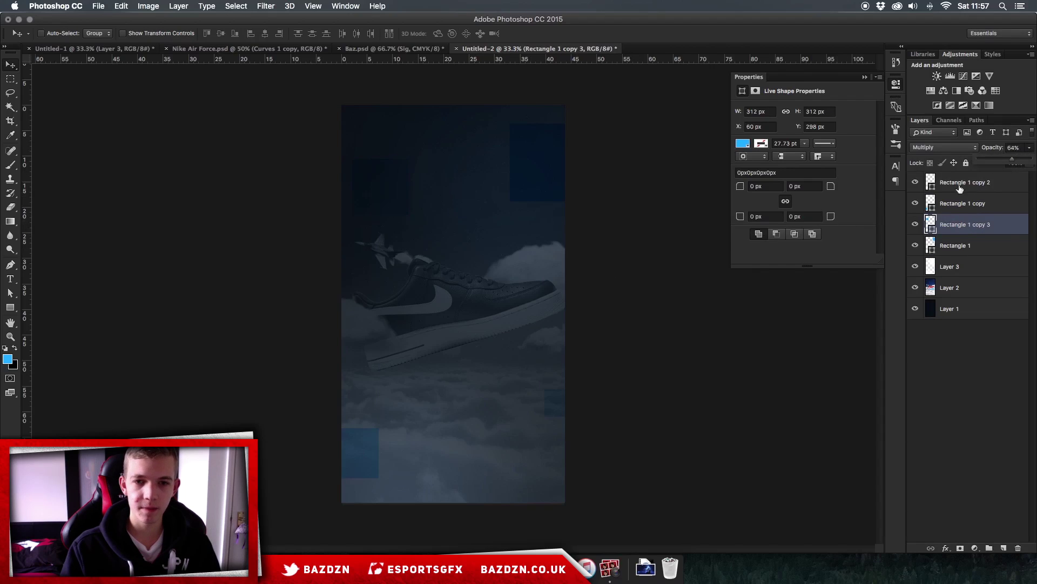
left_click(705, 327)
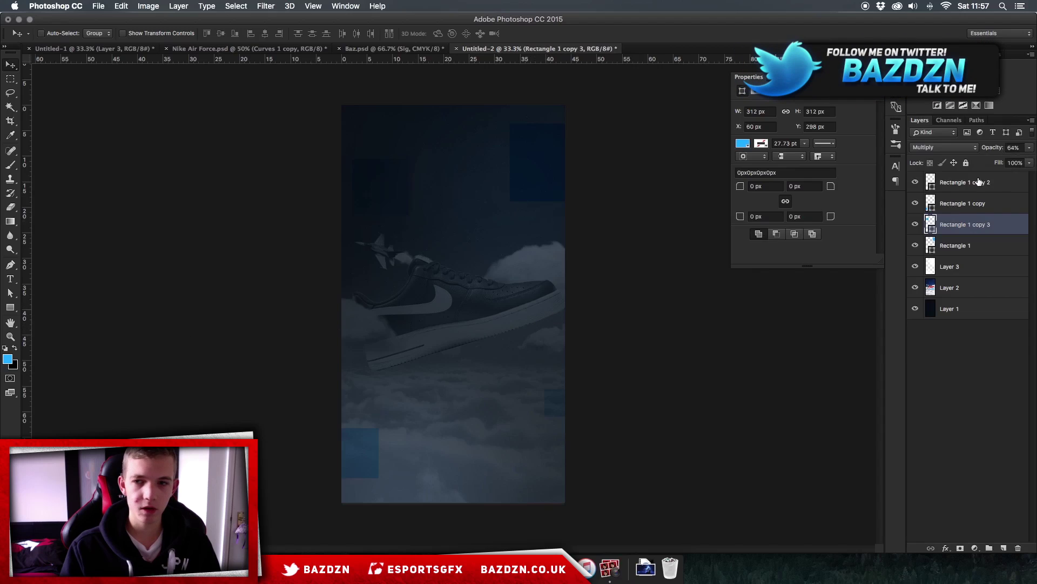
Step: Draw a light blue square about 484 px wide above the lower-left square's layer, and centre it horizontally below the shoe
left_click(976, 198)
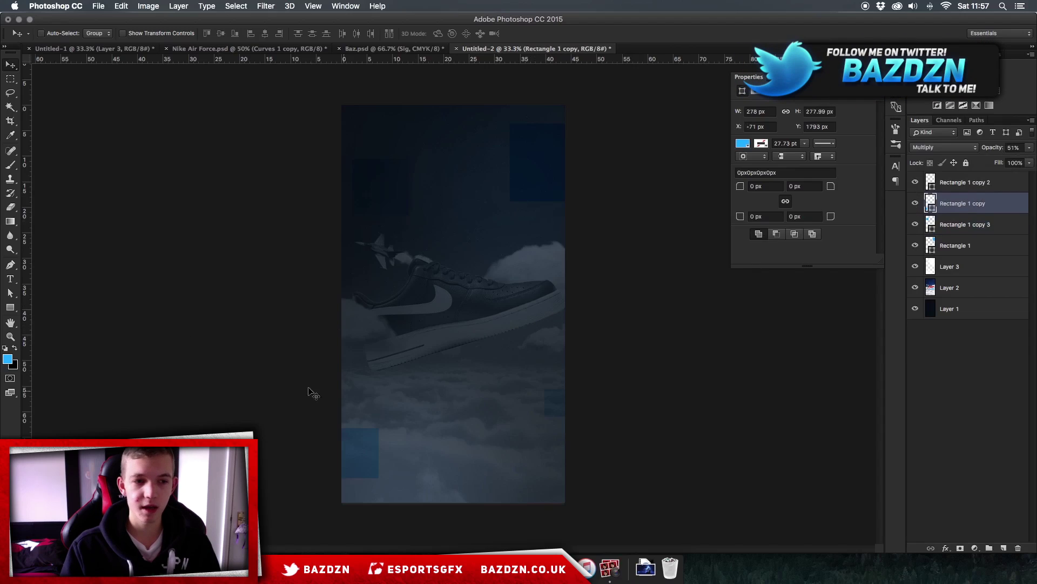
left_click(14, 306)
mouse_move(420, 390)
left_mouse_down()
mouse_move(491, 432)
mouse_move(475, 416)
left_mouse_up()
key("v")
left_click_drag(412, 396, 455, 421)
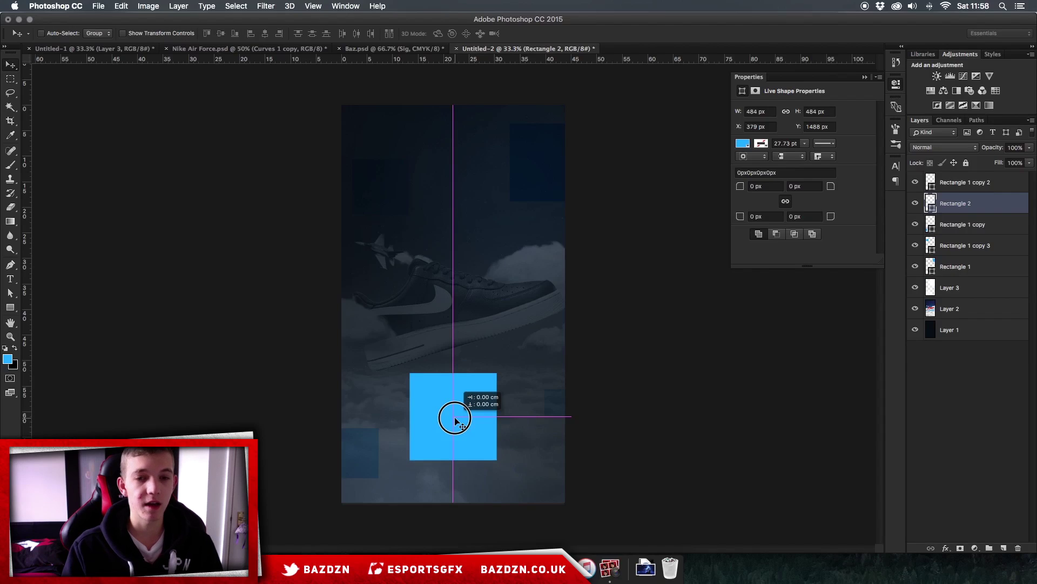
Step: Move the large light blue square's layer to the top of the layer stack and set its blend mode to Multiply
left_click_drag(456, 421, 455, 422)
key("super+bracketleft")
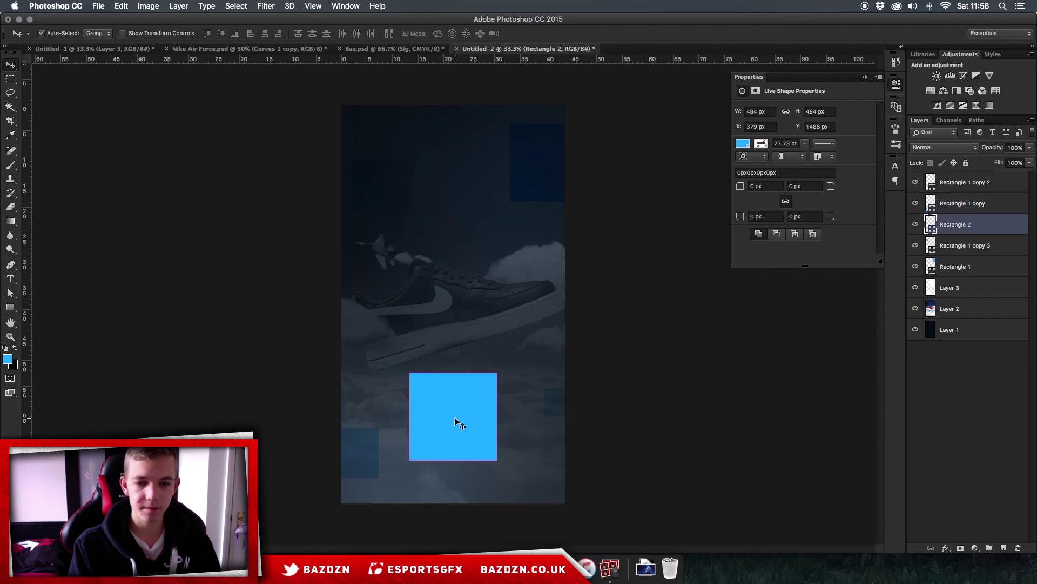
key("super")
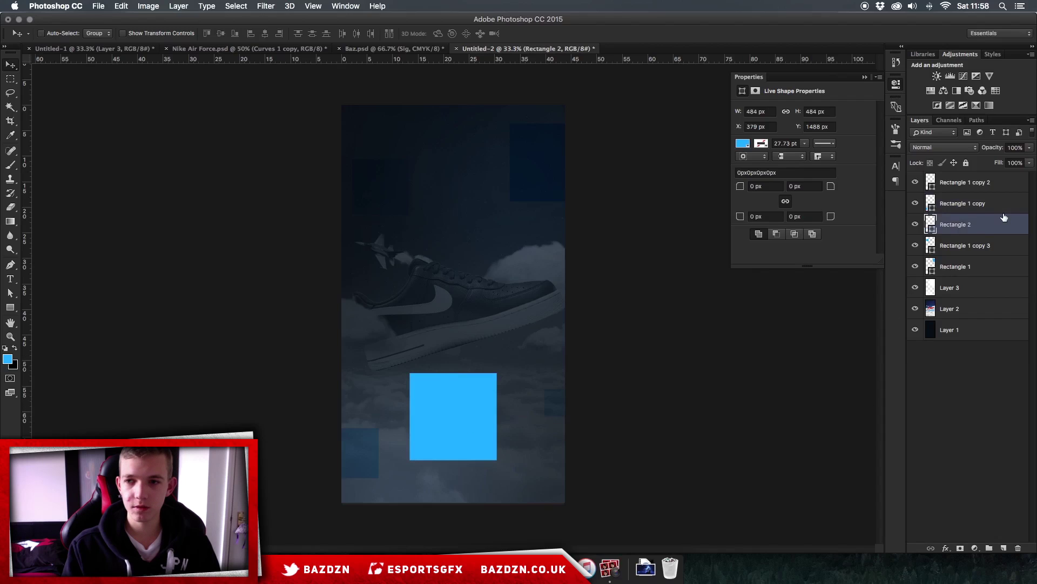
left_click_drag(1006, 222, 990, 180)
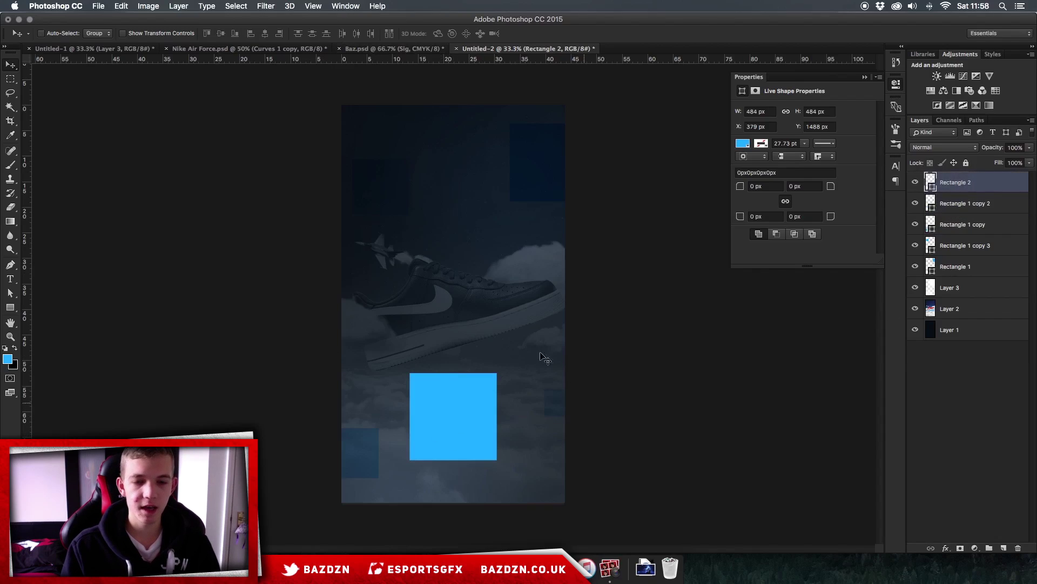
left_click(941, 151)
left_click(929, 178)
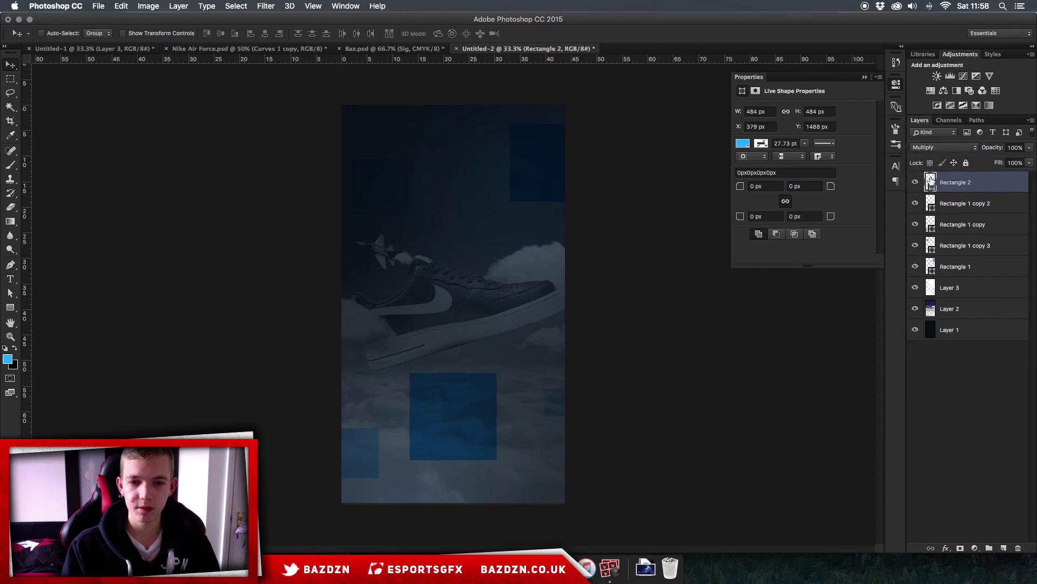
Step: Copy the Baz signature logo from Baz.psd into the Untitled-2 wallpaper and place it in the middle of the large blue square
left_click(386, 51)
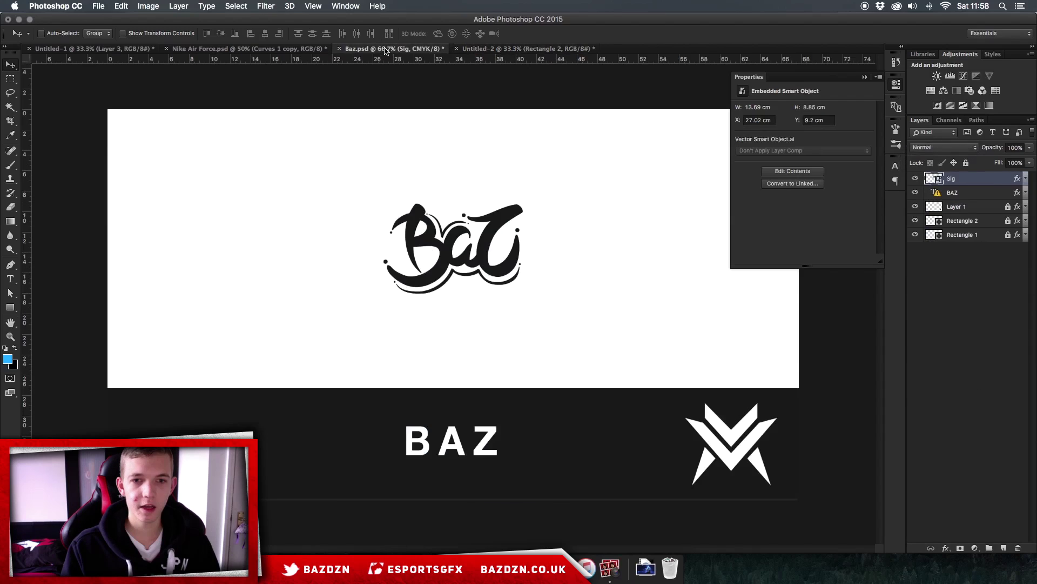
left_click_drag(473, 193, 459, 406)
left_click(459, 407)
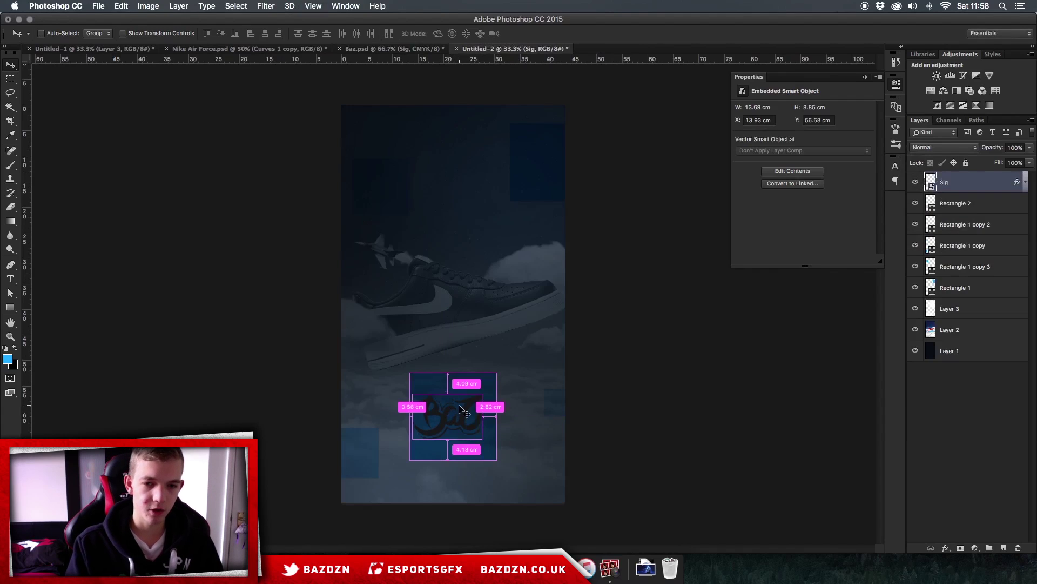
key("super+t")
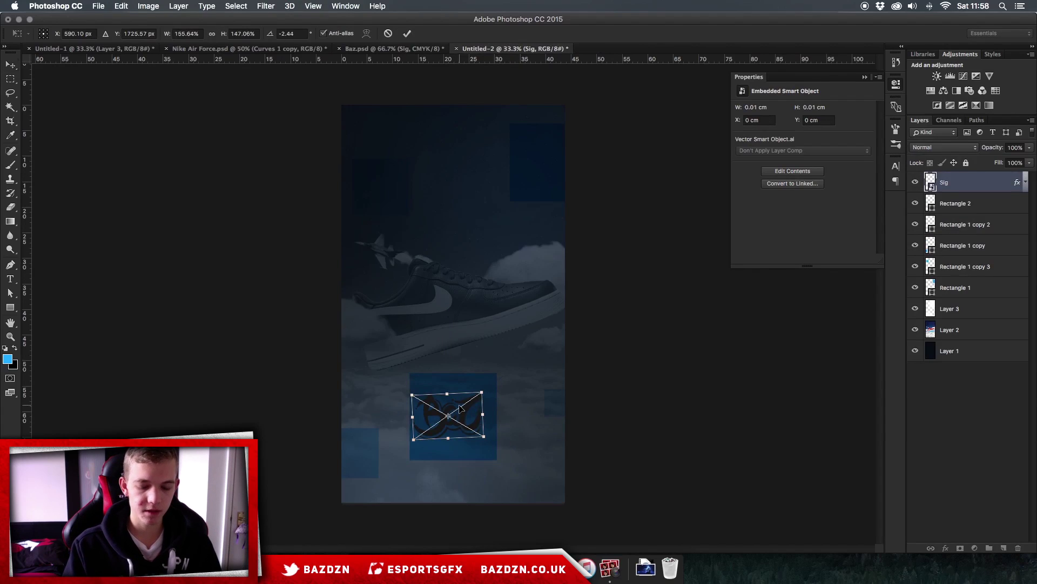
key("Return")
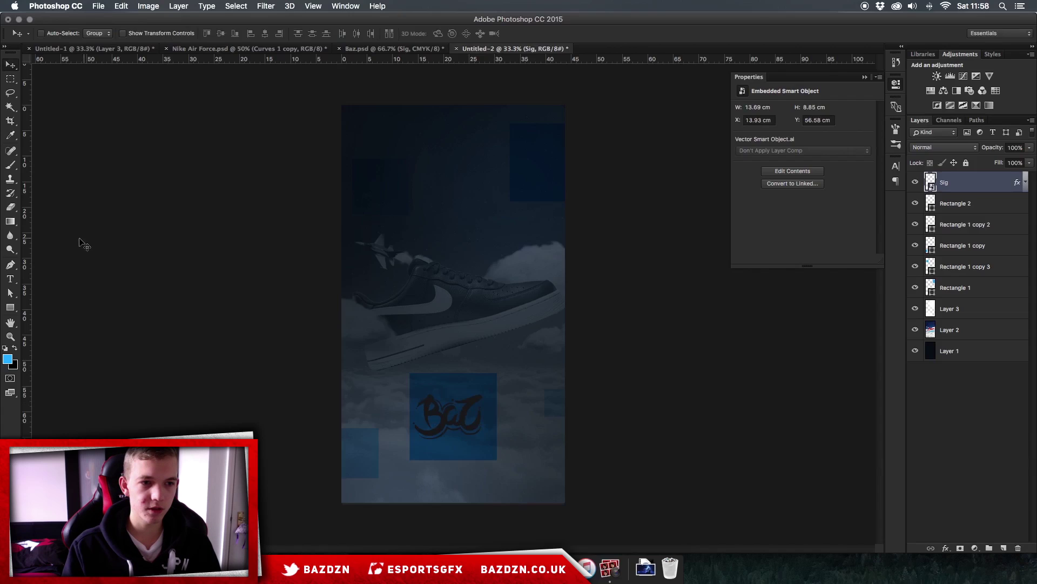
left_click(10, 280)
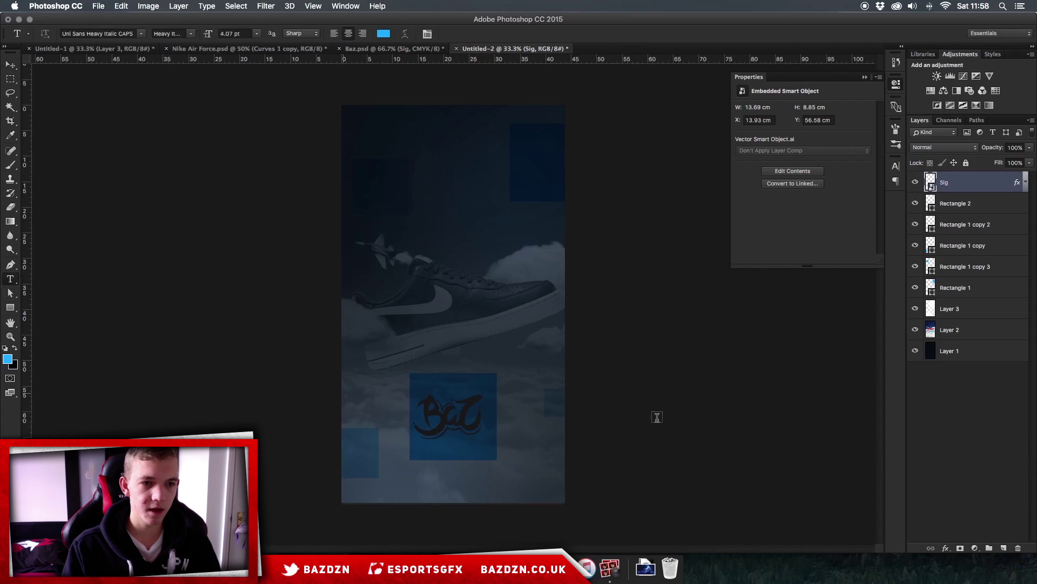
left_click(10, 65)
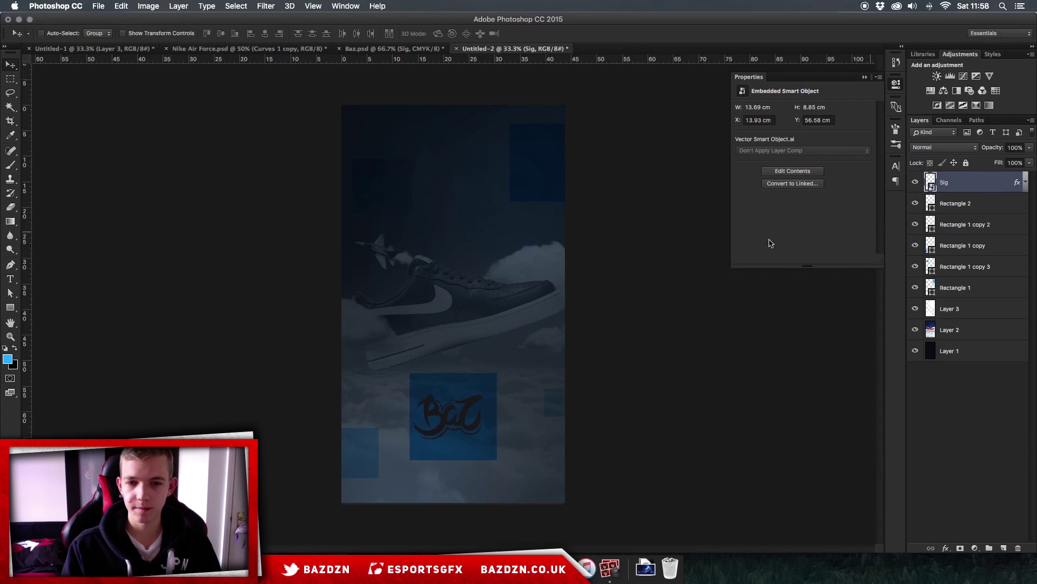
left_click_drag(480, 440, 486, 441)
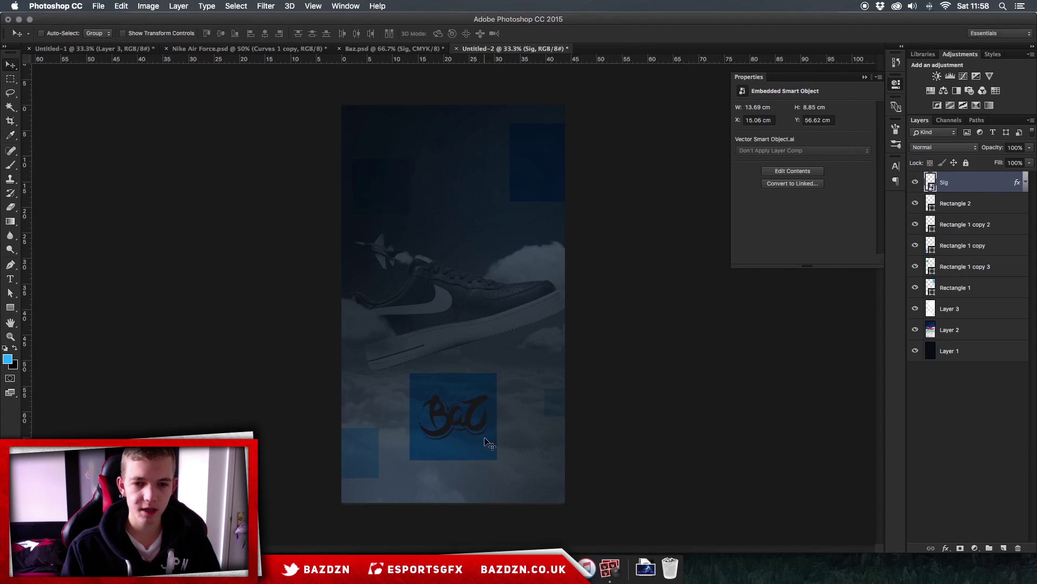
left_click(464, 410)
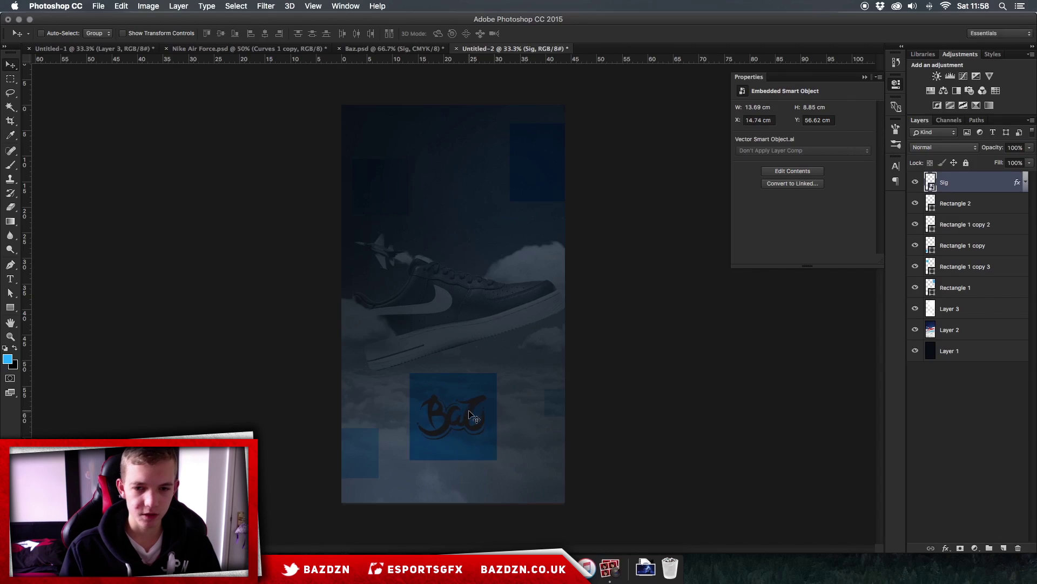
Step: Compare the logo area with the blue Baz logo in the finished Untitled-1 wallpaper, and return to Untitled-2
key("super+plus")
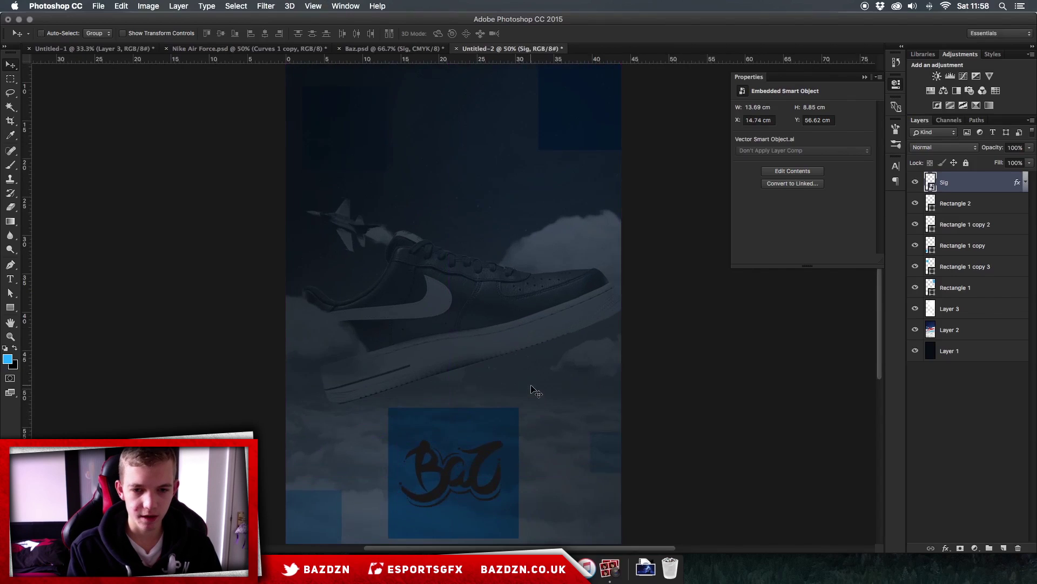
scroll(535, 392, "down", 3)
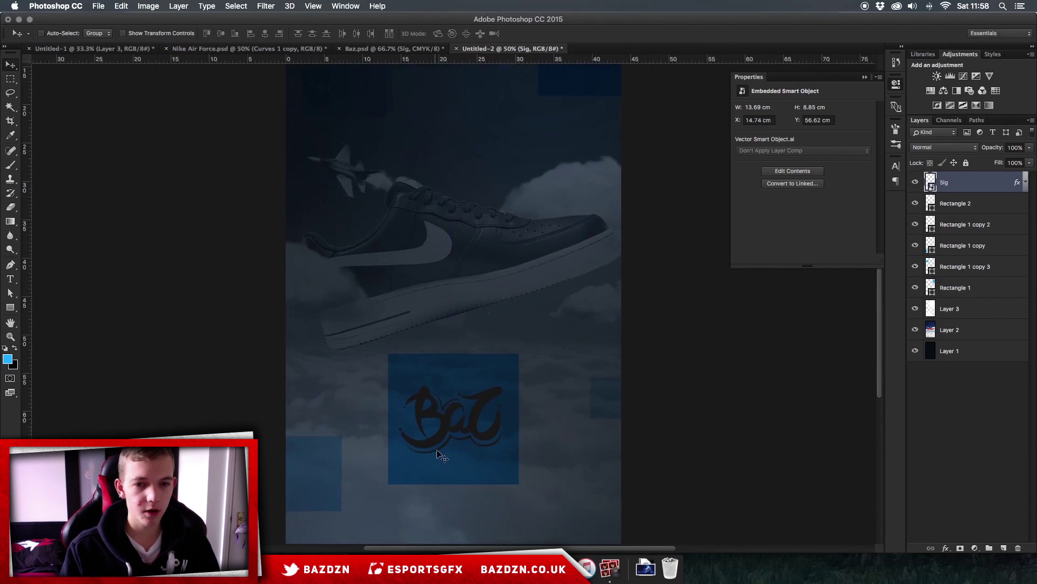
left_click(117, 48)
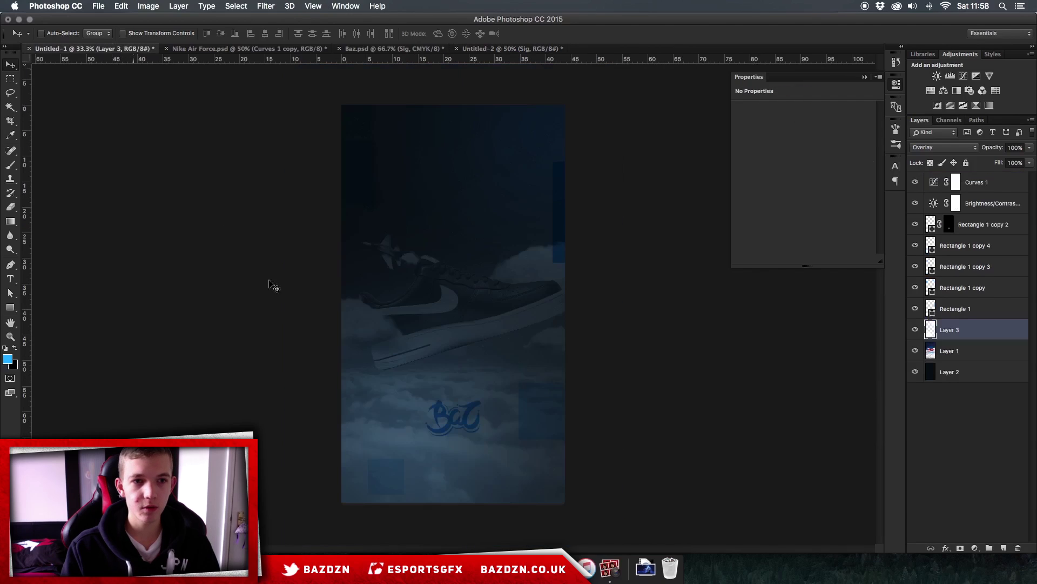
key("super+plus")
key("super+plus")
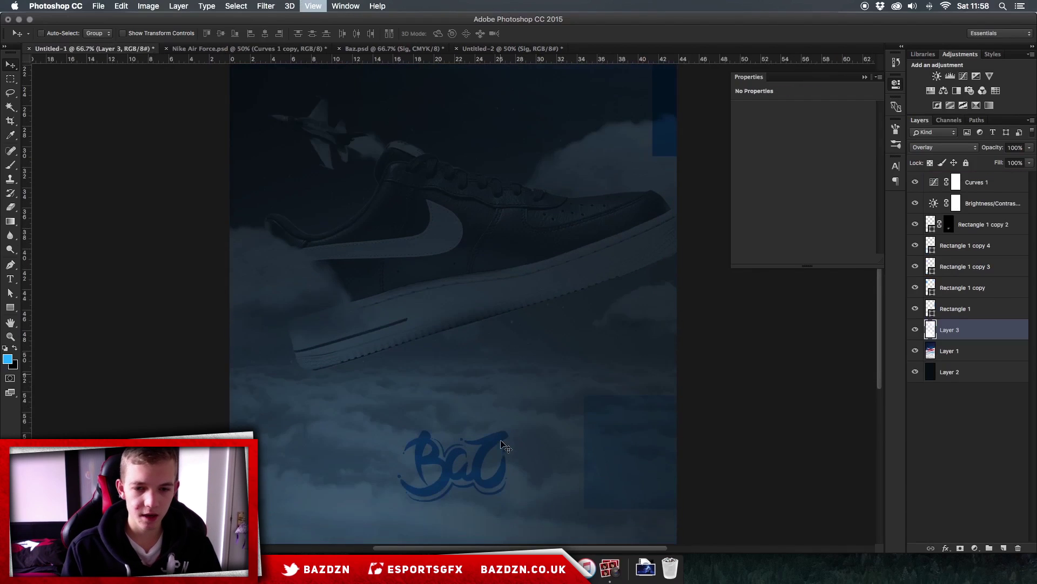
scroll(478, 413, "down", 3)
scroll(478, 414, "down", 1)
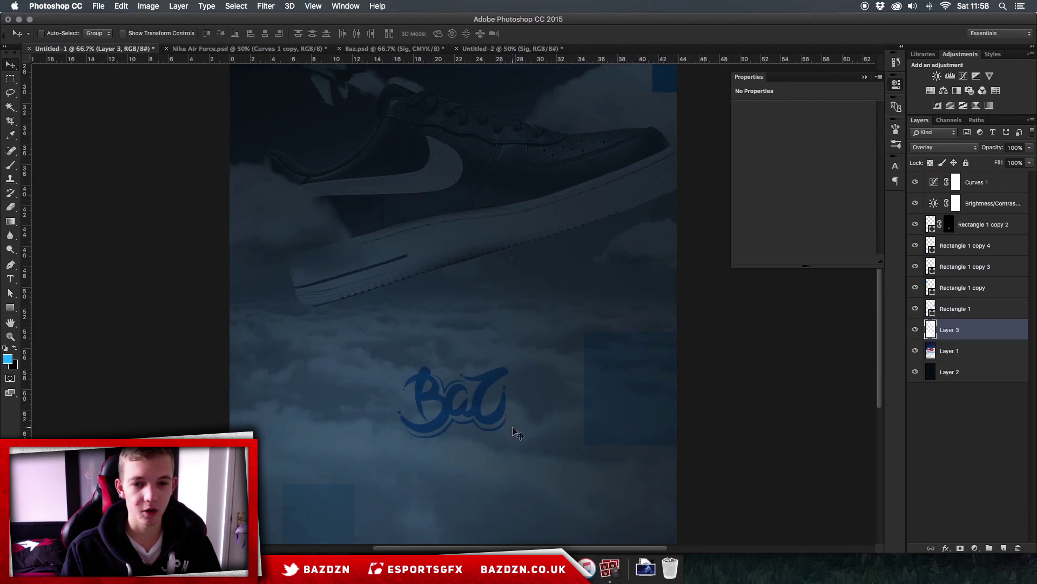
left_click(513, 49)
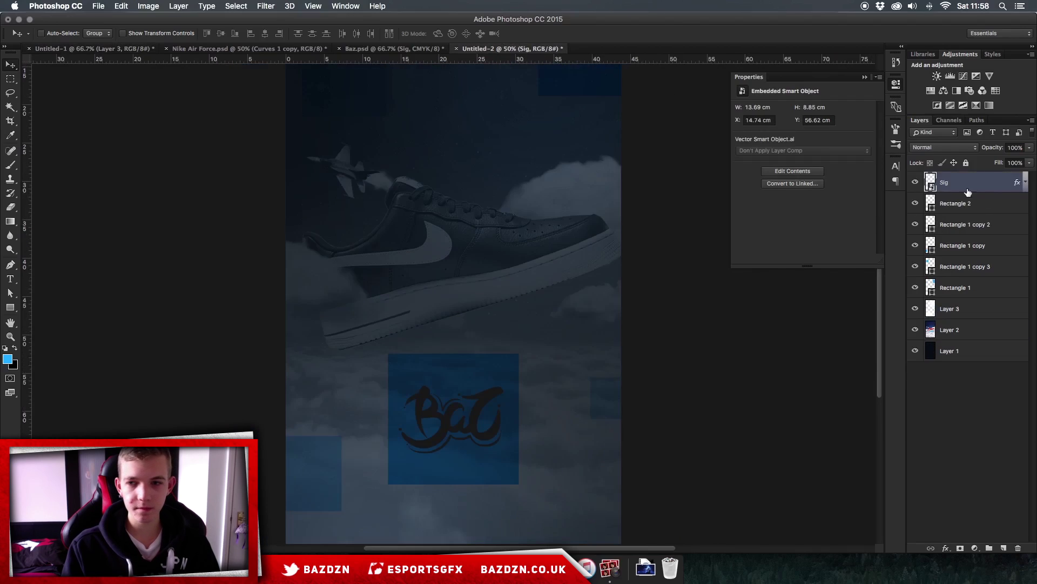
Step: Load the Sig layer's outline as a selection, hide that layer, and use the selection as a layer mask on the large blue square
key("super")
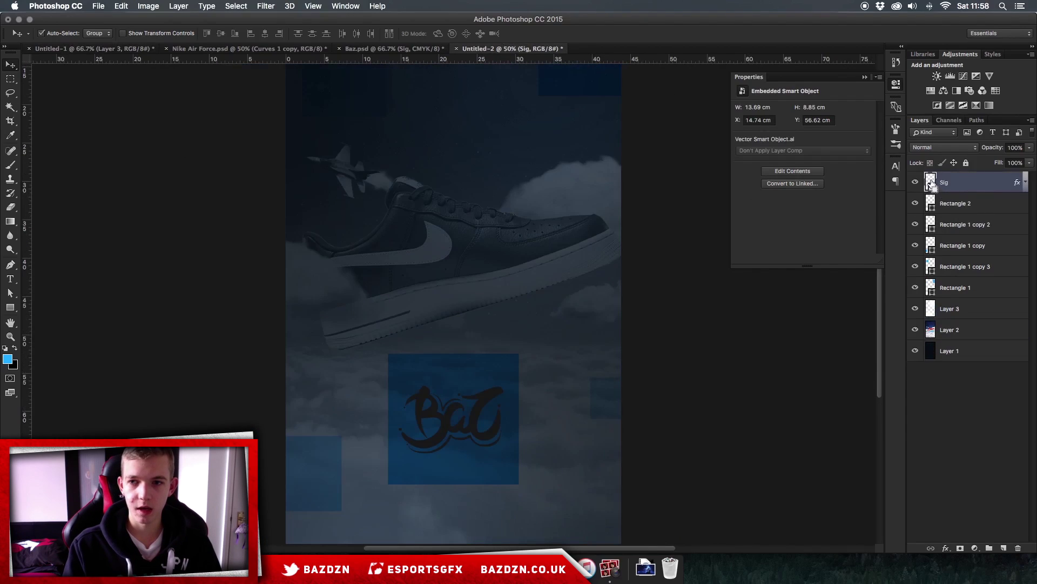
left_click(932, 184, "super")
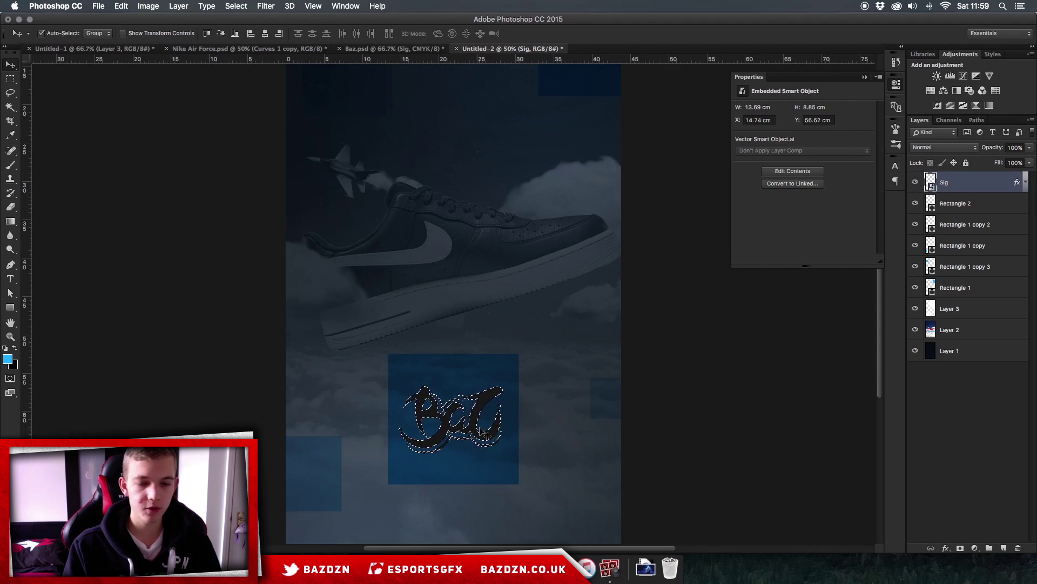
key("super+d")
key("super+equal")
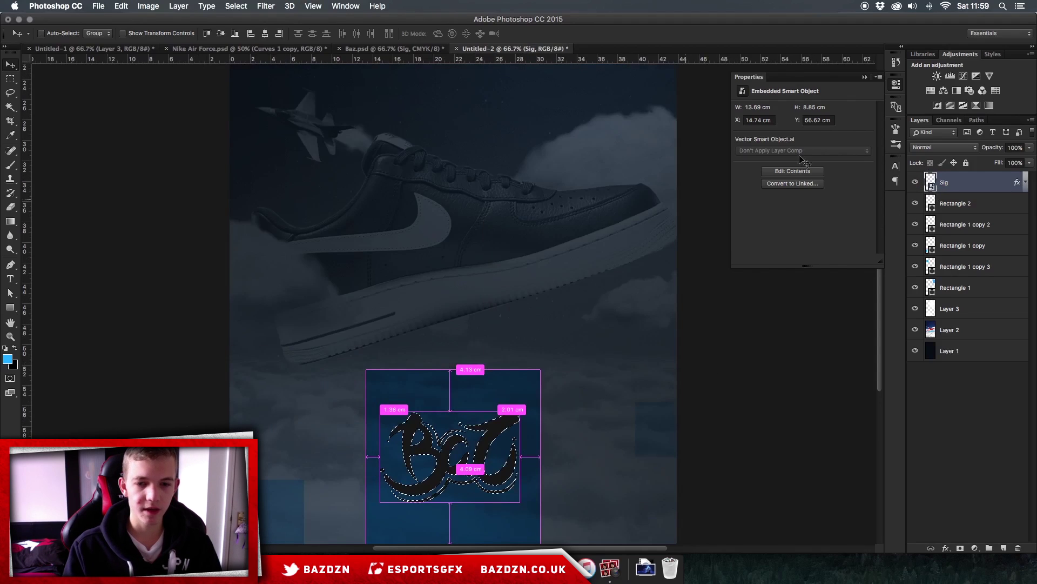
left_click(916, 183)
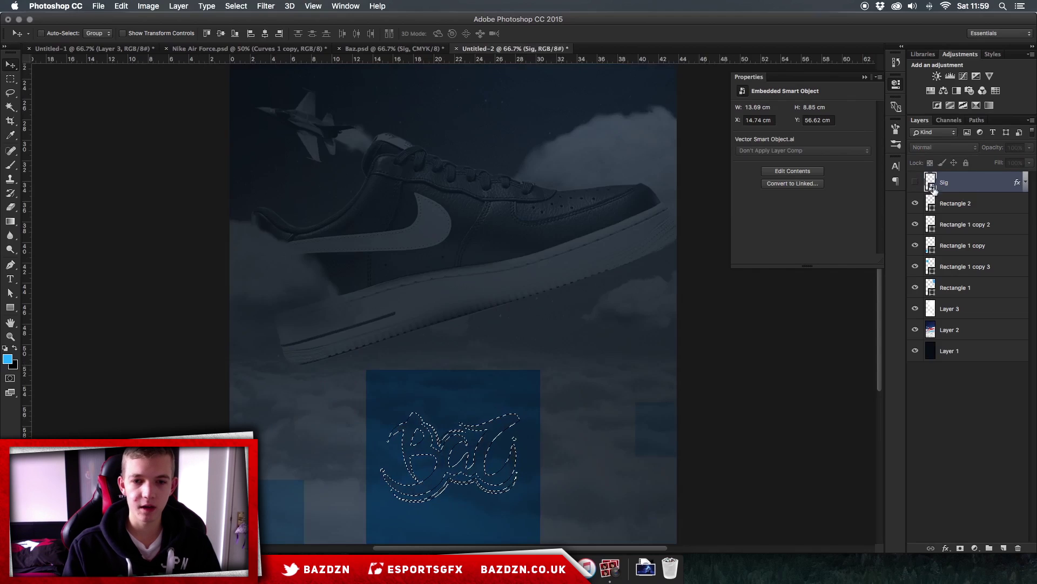
left_click(915, 182)
left_click(915, 182)
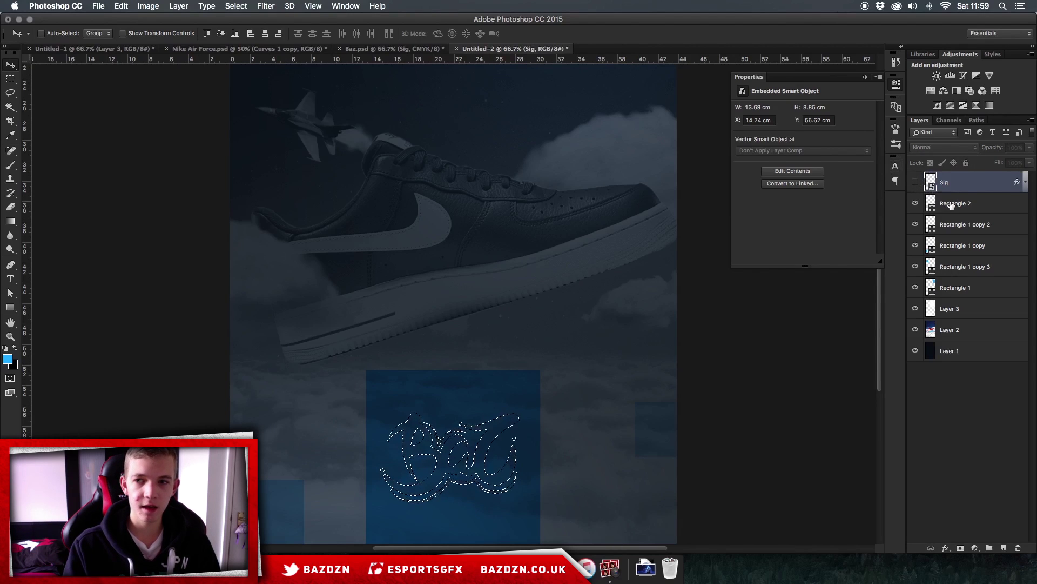
left_click(937, 204)
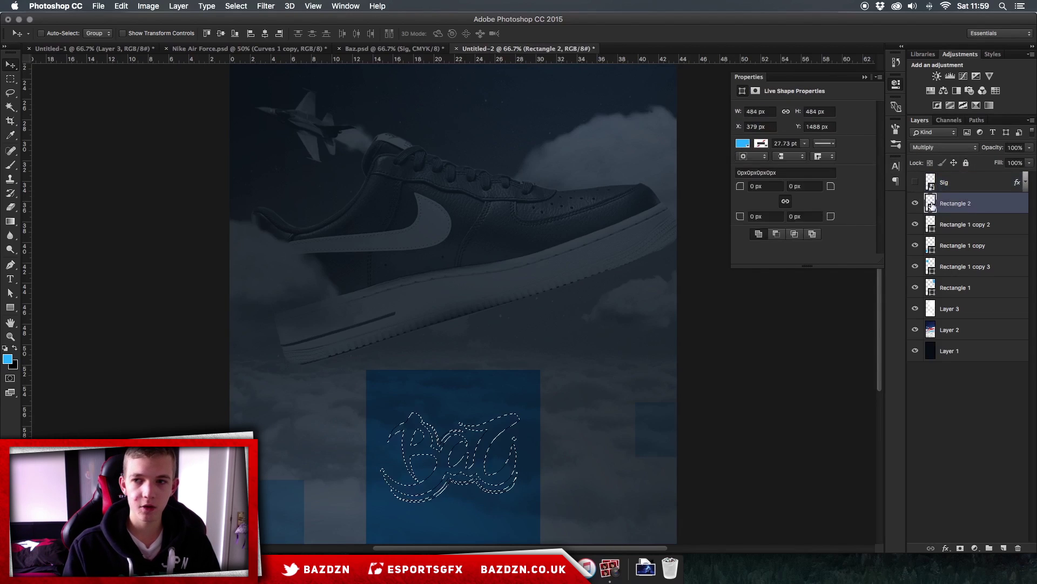
left_click(960, 549)
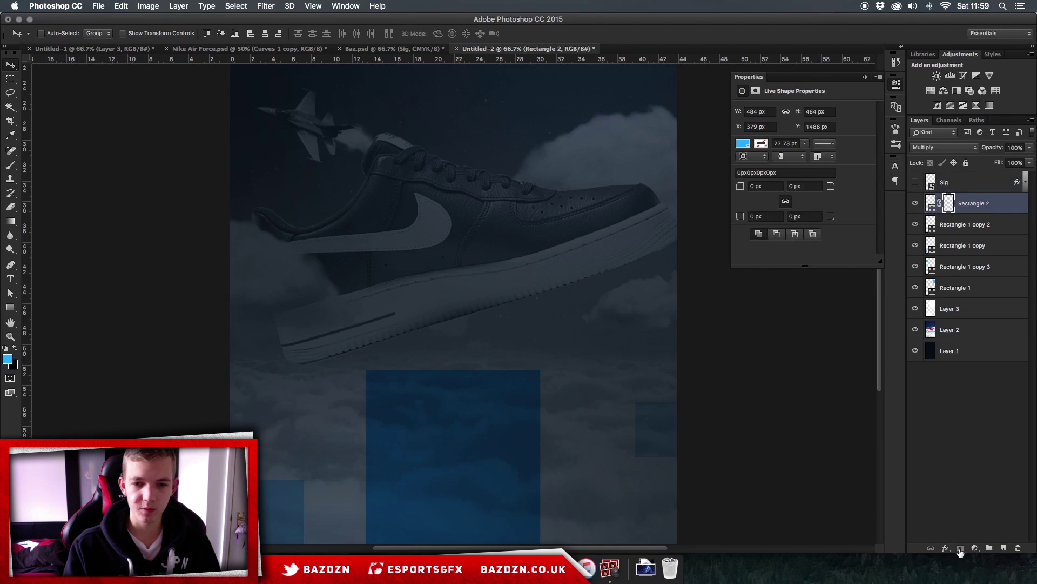
key("super+minus")
key("super+minus")
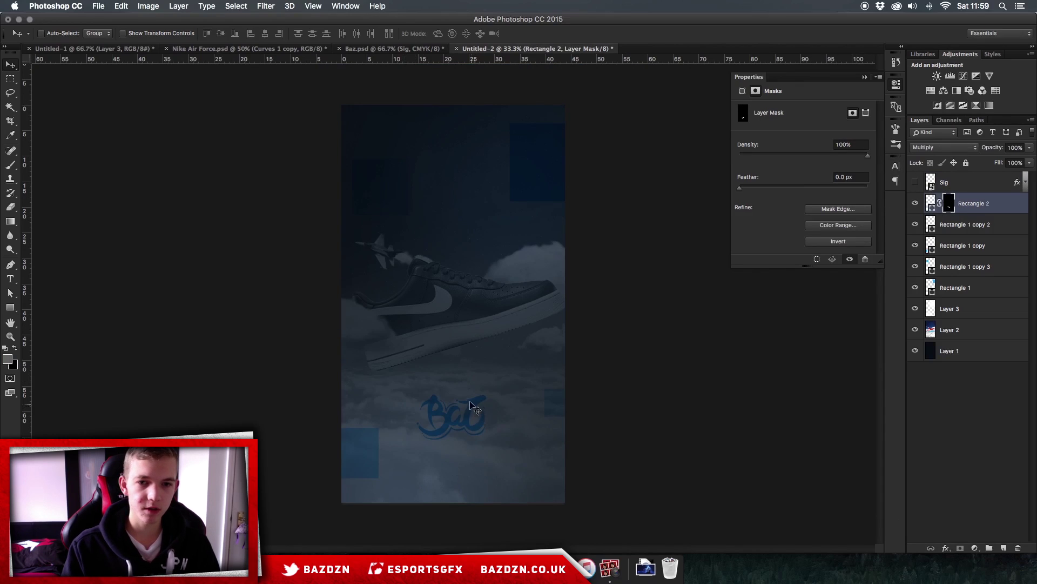
Step: Scale the masked blue logo down slightly about its centre and centre it horizontally below the shoe
key("super+plus")
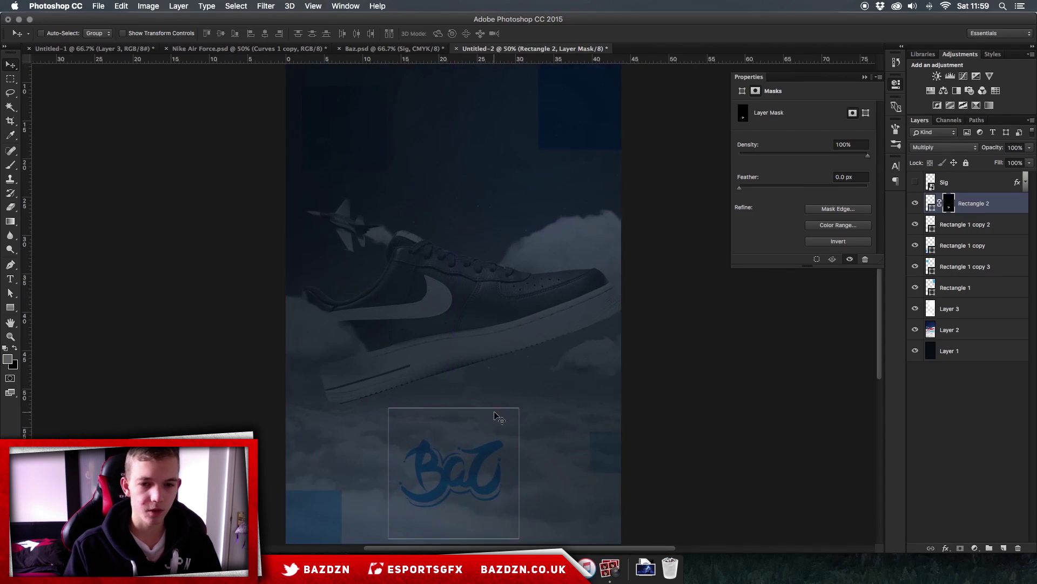
key("super+t")
left_click_drag(519, 408, 494, 419)
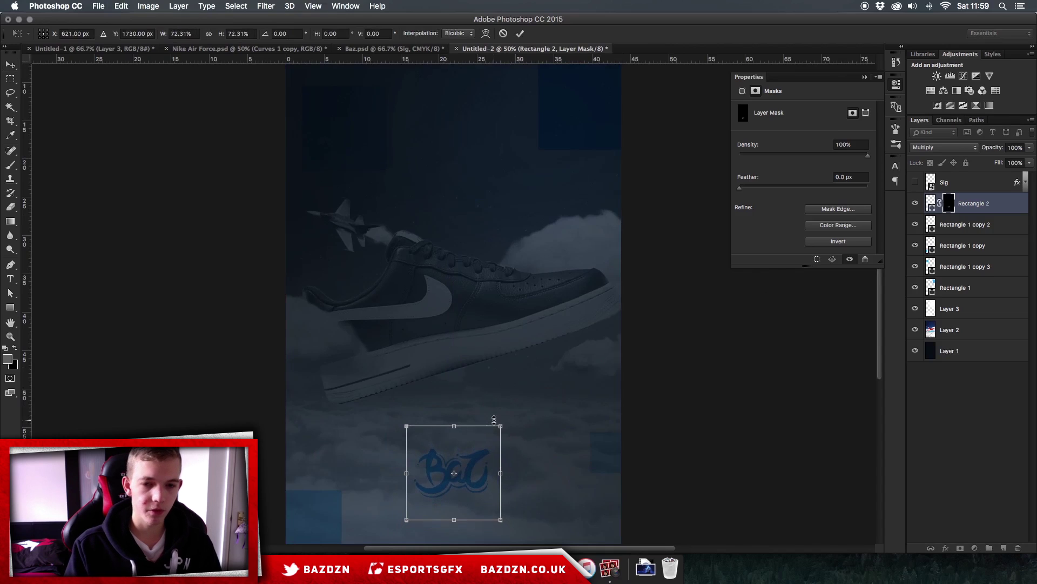
mouse_move(501, 427)
left_mouse_down()
mouse_move(530, 403)
mouse_move(503, 424)
mouse_move(514, 422)
left_mouse_up()
key("Return")
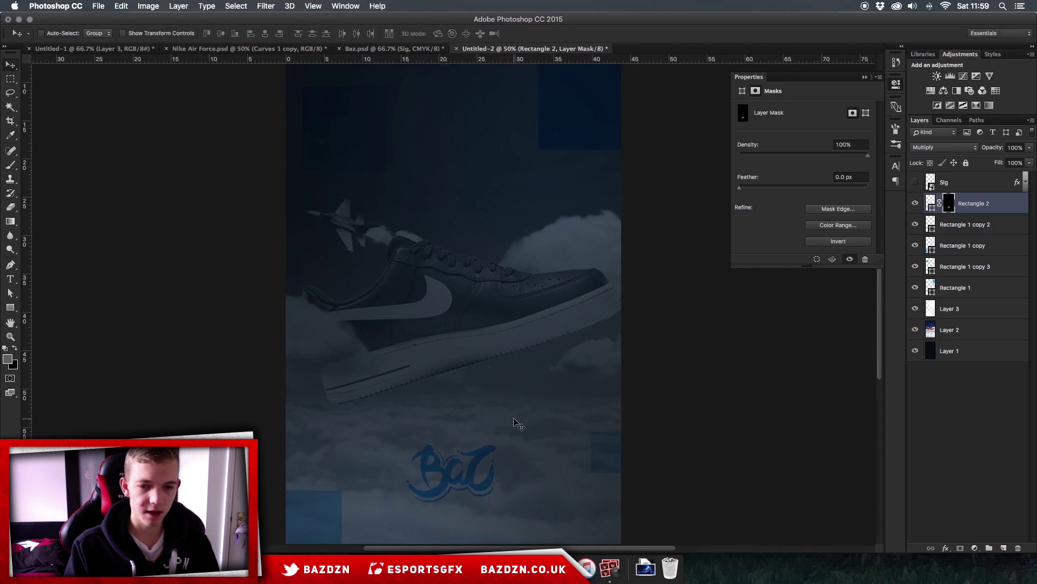
key("super+minus")
left_click_drag(462, 390, 469, 391)
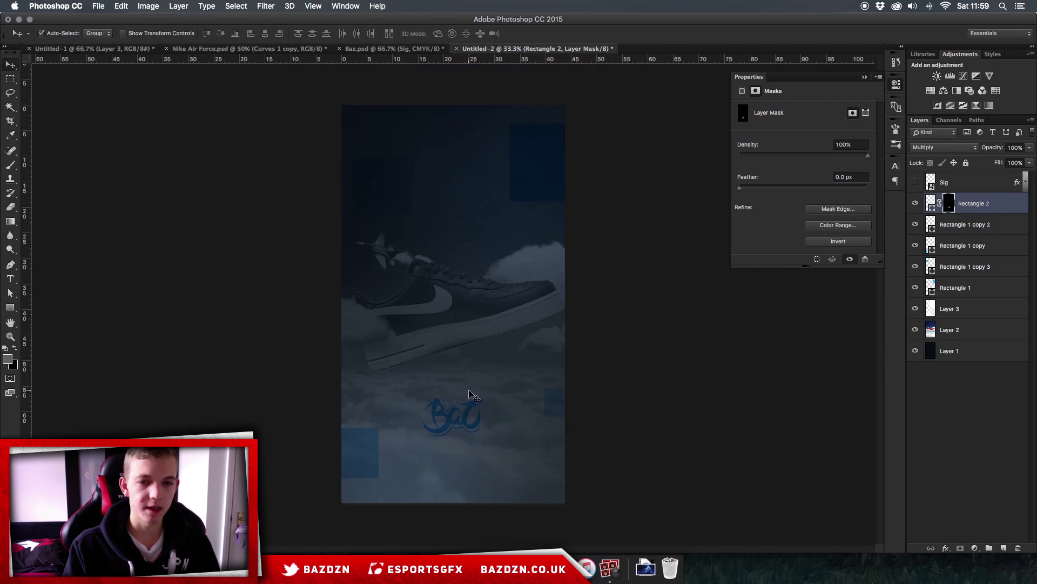
key("super")
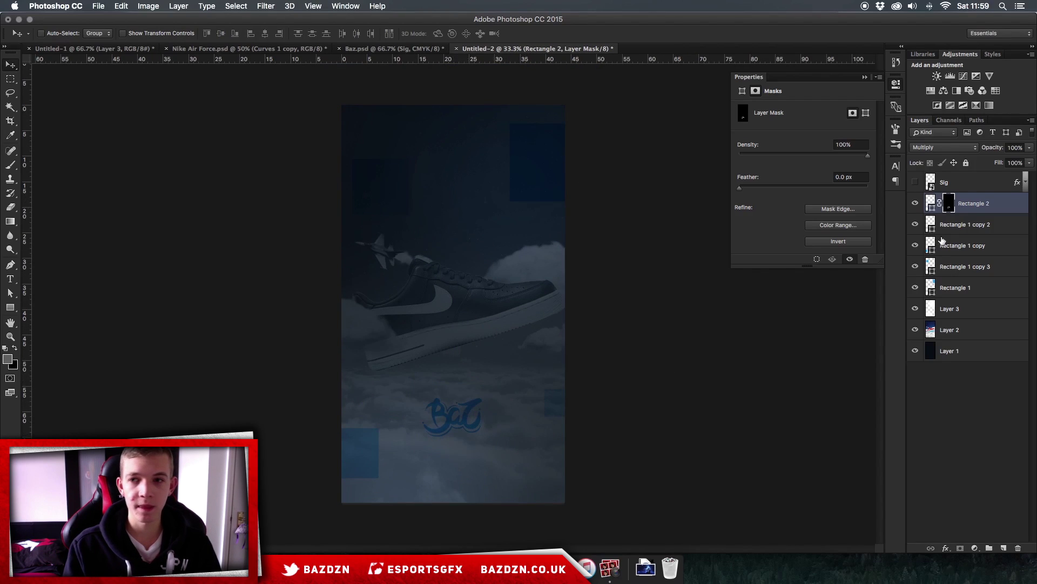
Step: Add a Brightness/Contrast adjustment layer above all layers with brightness 25 and contrast 61
left_click(960, 188)
left_click(958, 202)
left_click(956, 184)
left_click(956, 55)
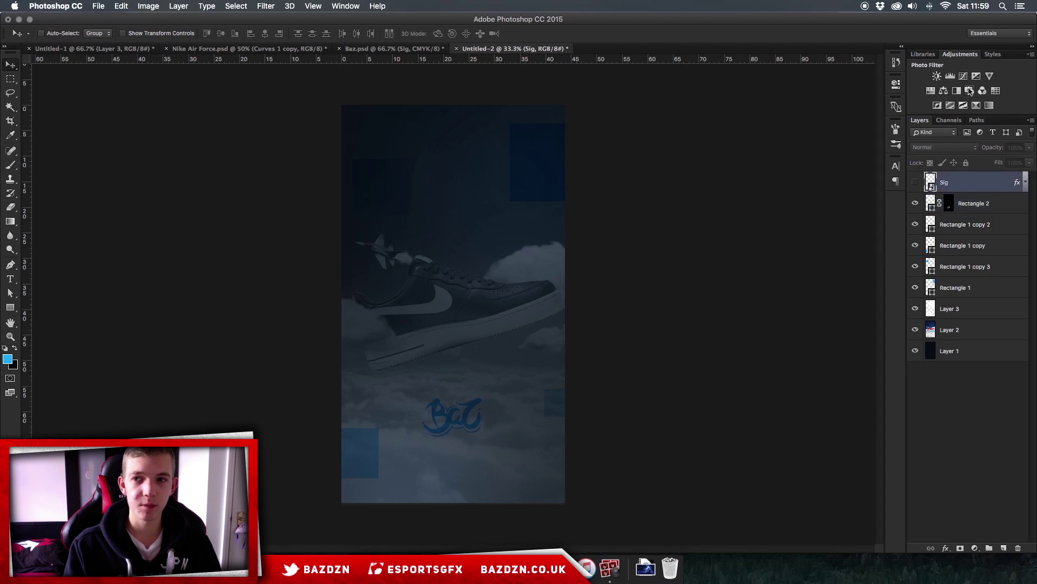
left_click(357, 6)
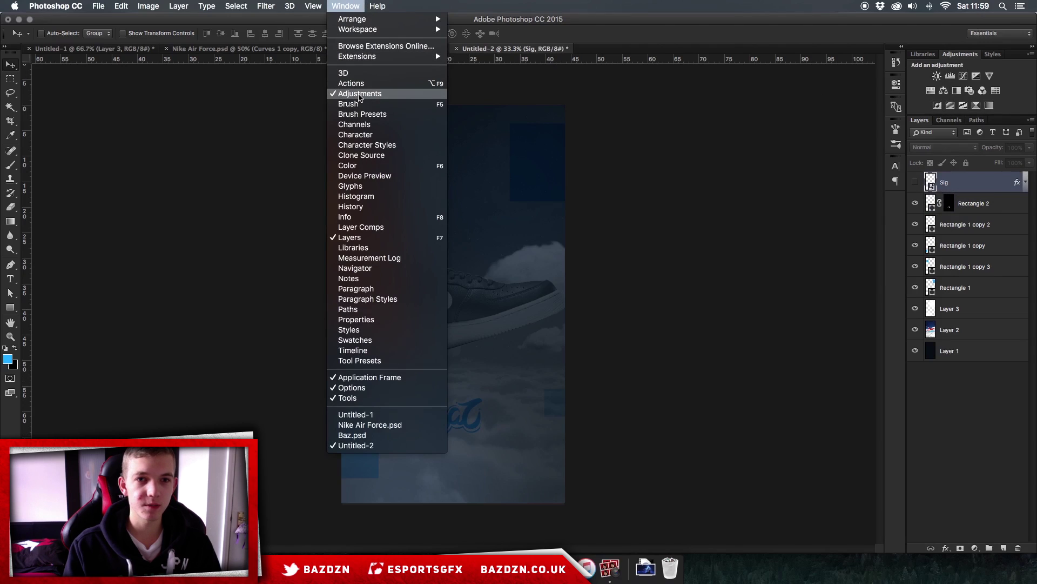
left_click(972, 73)
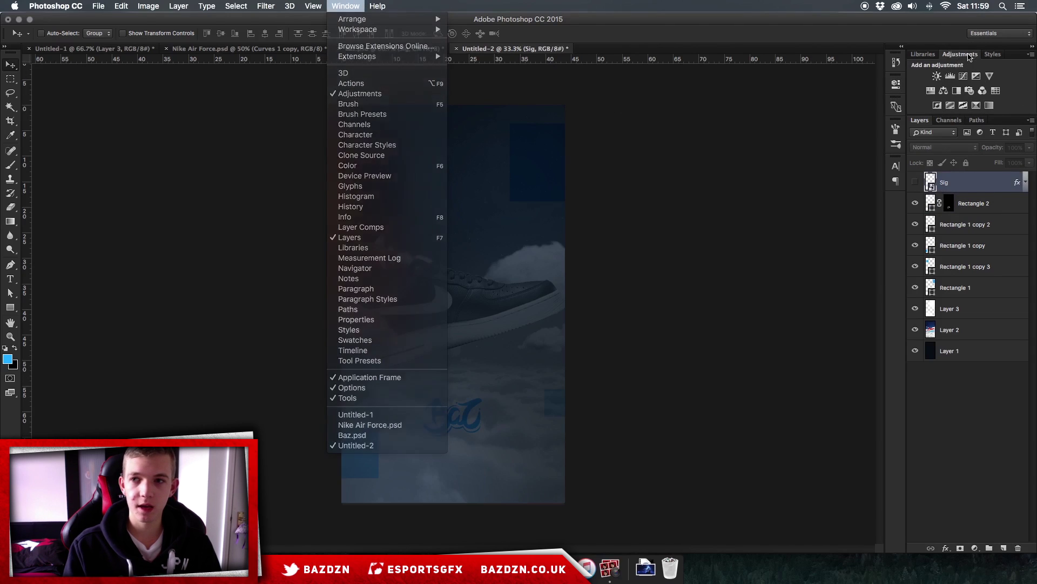
left_click(936, 76)
left_click_drag(812, 138, 843, 161)
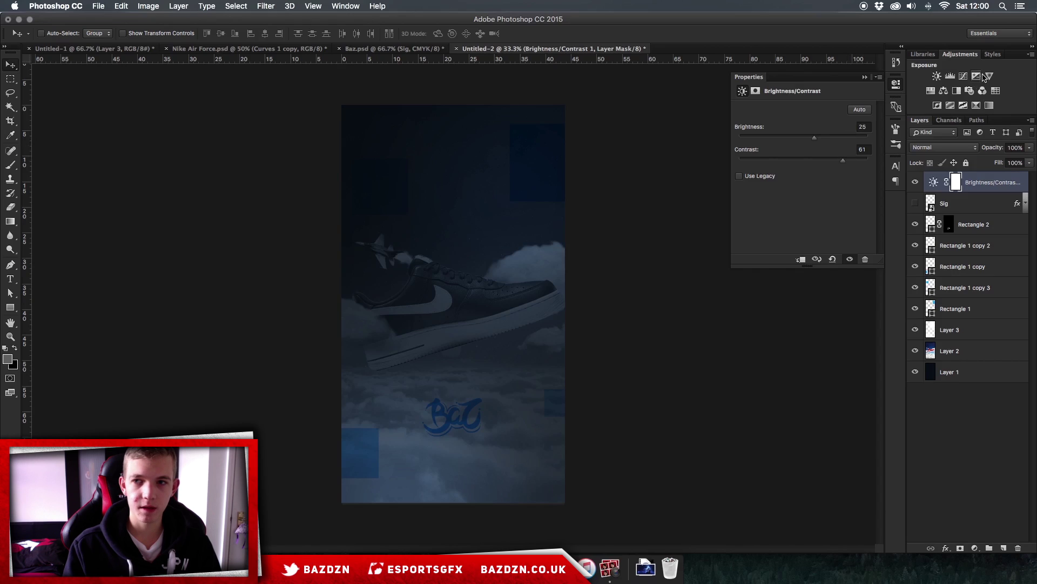
Step: Add a Curves adjustment layer above the Brightness/Contrast layer with a gentle S-curve that darkens shadows and lifts highlights
left_click(965, 77)
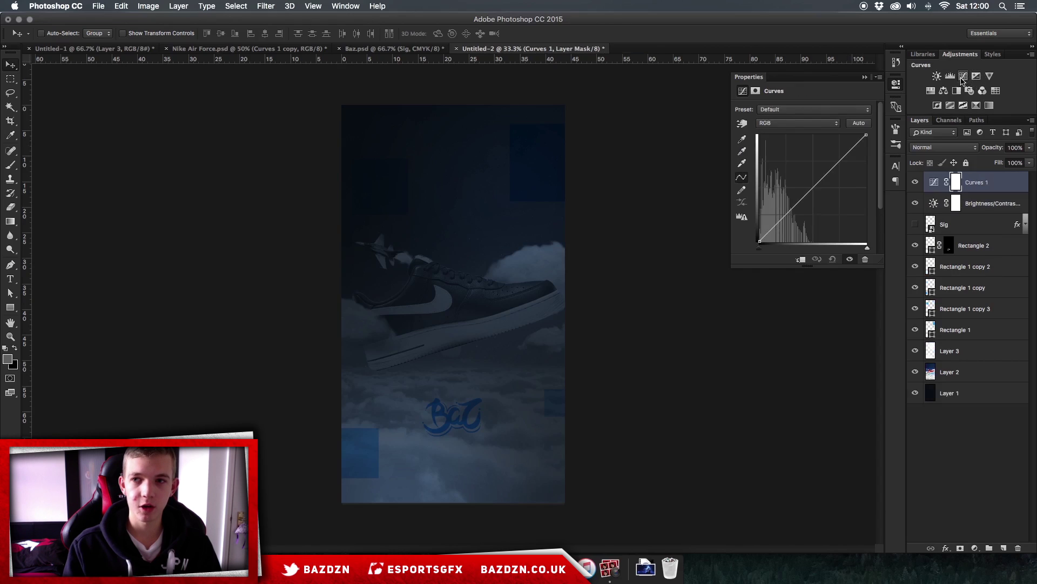
left_click_drag(777, 219, 784, 222)
left_click_drag(821, 183, 820, 178)
left_click_drag(785, 218, 783, 221)
mouse_move(820, 178)
left_mouse_down()
mouse_move(815, 163)
mouse_move(818, 172)
left_mouse_up()
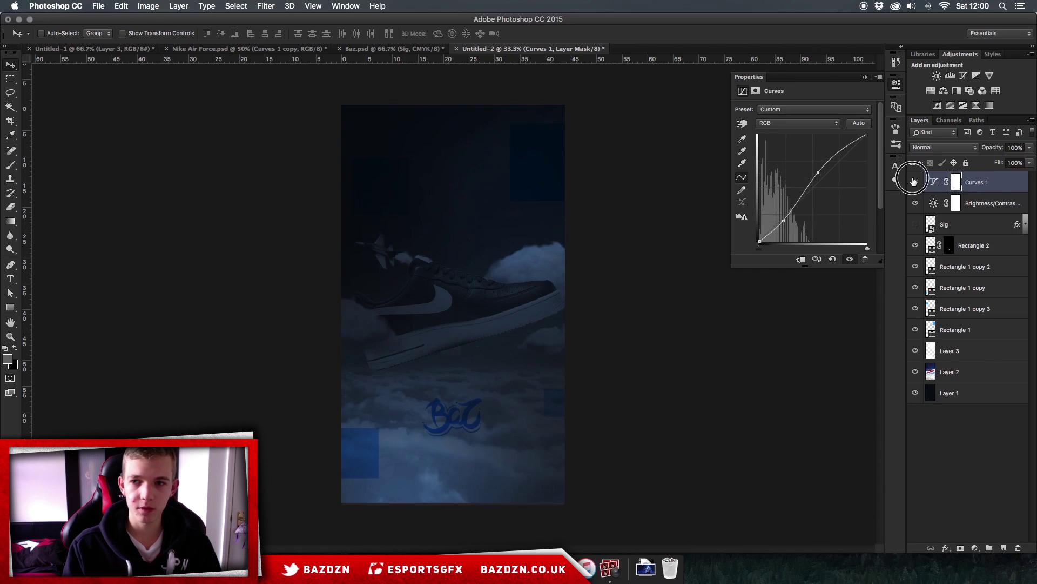
left_click(915, 203)
left_click(916, 204)
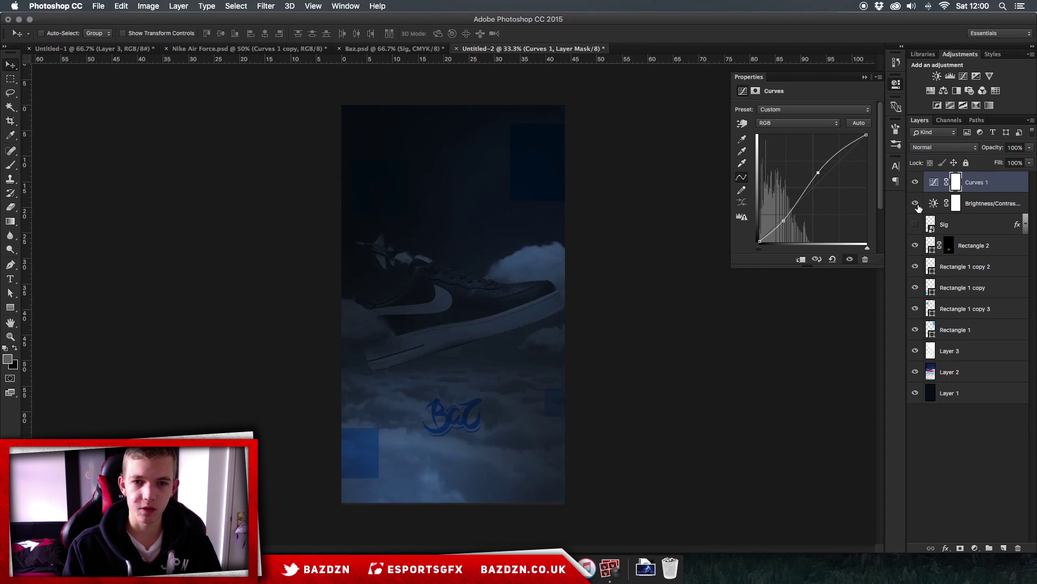
Step: Add a second Brightness/Contrast adjustment layer with brightness 44, and a Hue/Saturation adjustment layer above it with saturation -27
left_click(937, 77)
left_click_drag(804, 136, 823, 139)
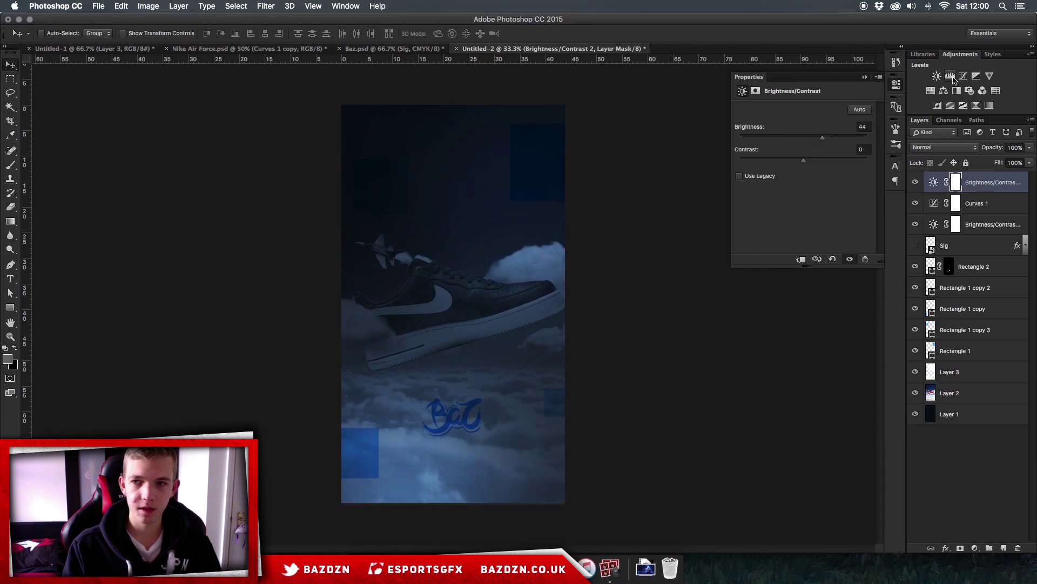
left_click(930, 90)
left_click_drag(798, 171, 784, 173)
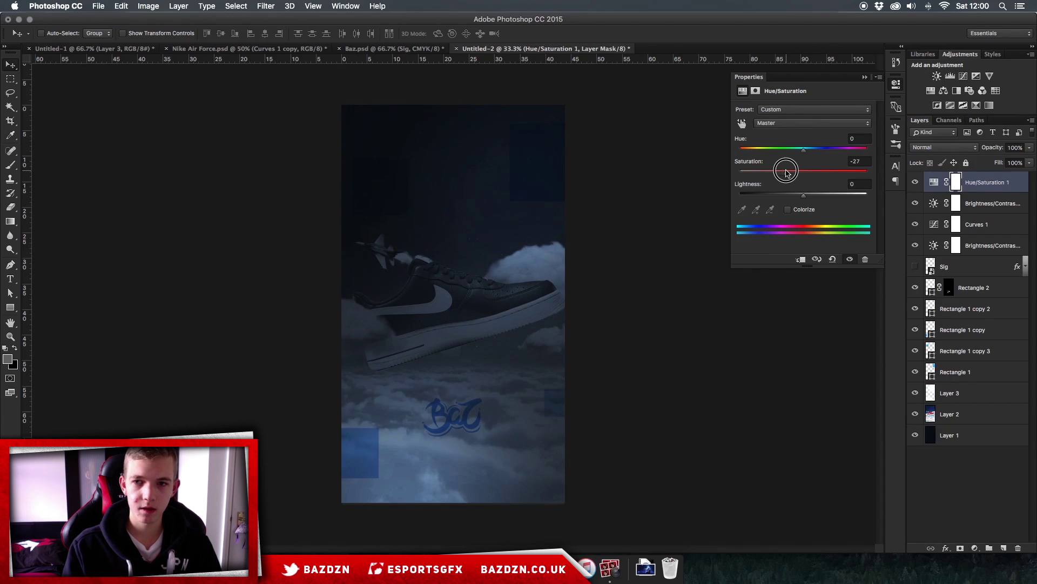
key("super+minus")
key("super+plus")
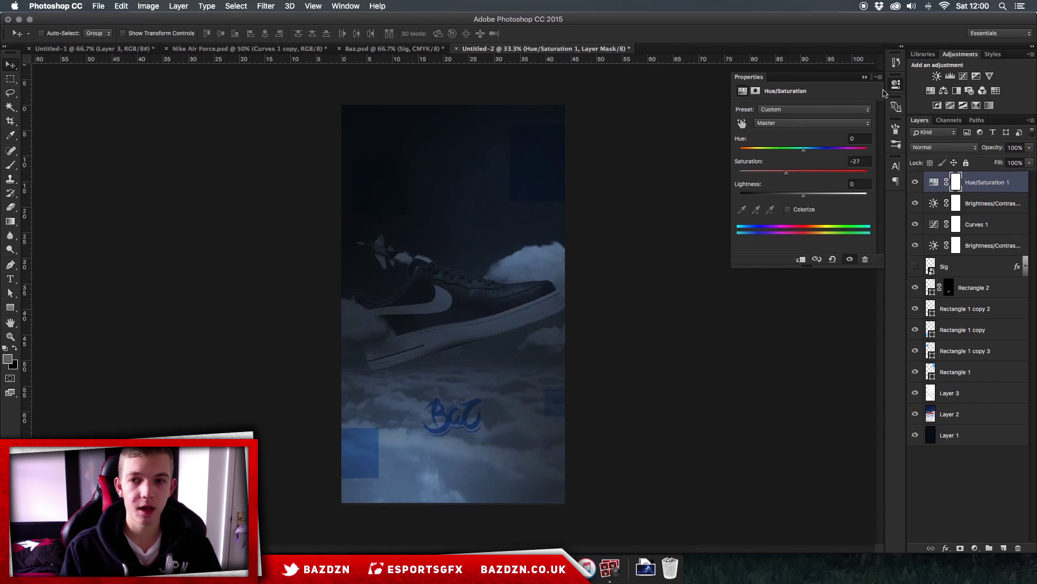
left_click(866, 77)
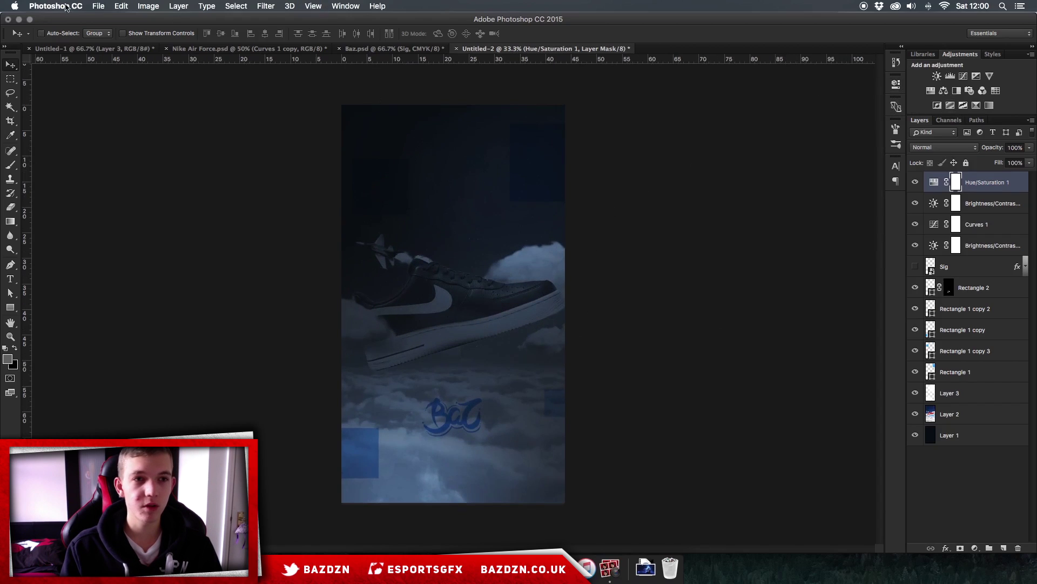
Step: Look through the artboard size presets for a new document, and leave without creating one
left_click(98, 6)
left_click(102, 17)
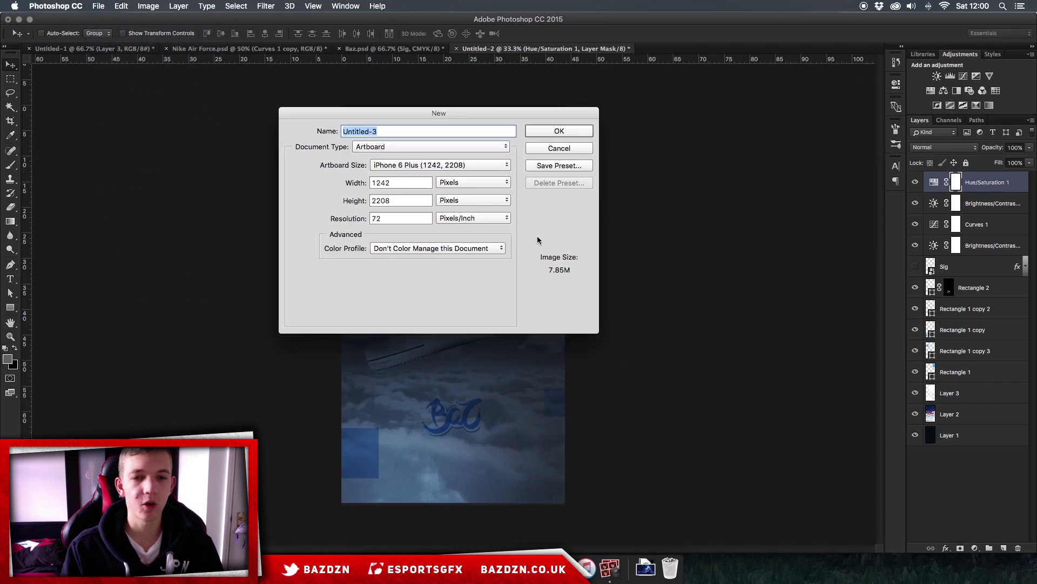
left_click(381, 165)
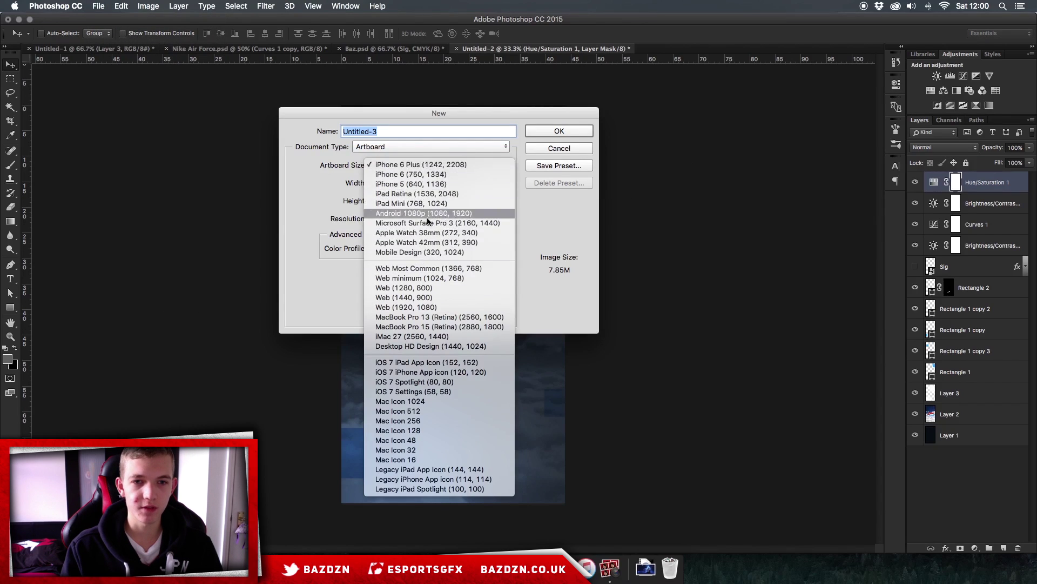
left_click(559, 152)
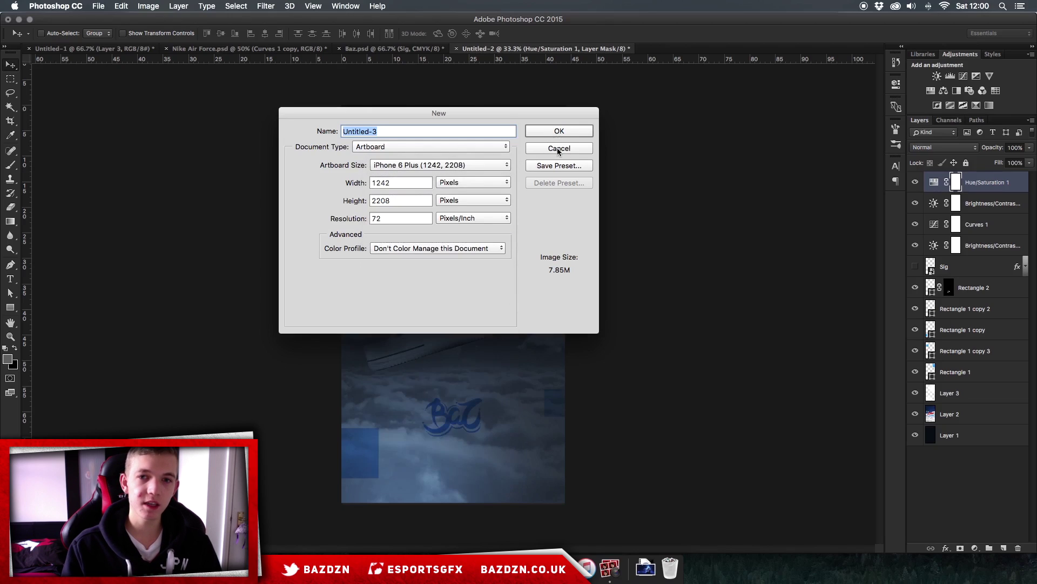
left_click(583, 152)
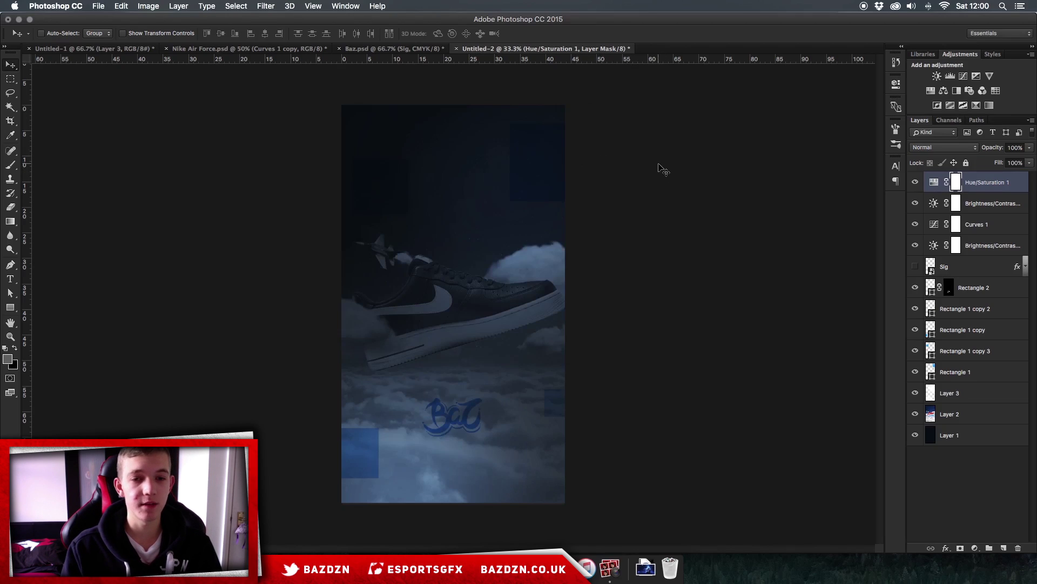
key("super+minus")
key("super+equal")
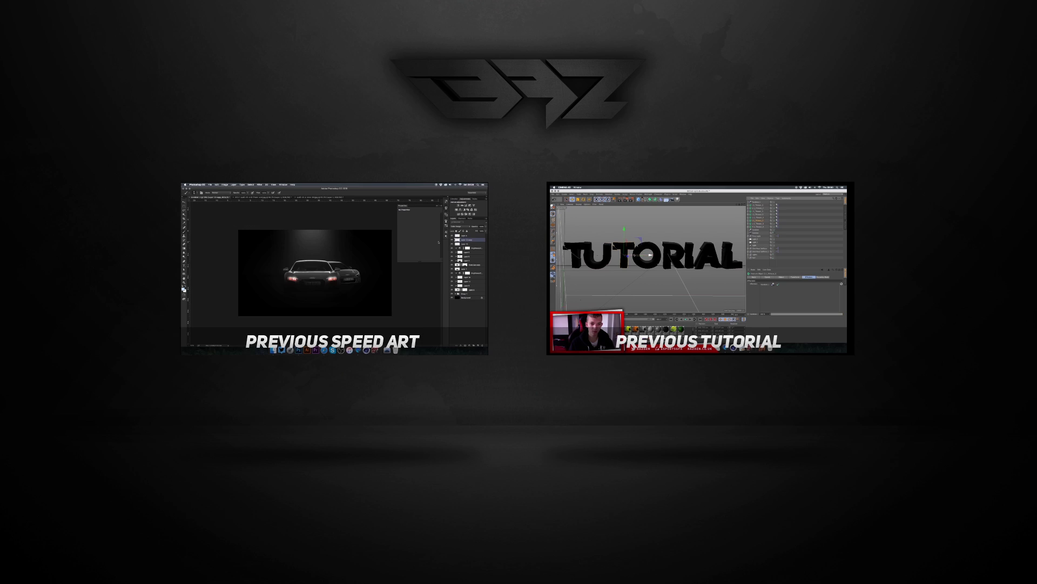